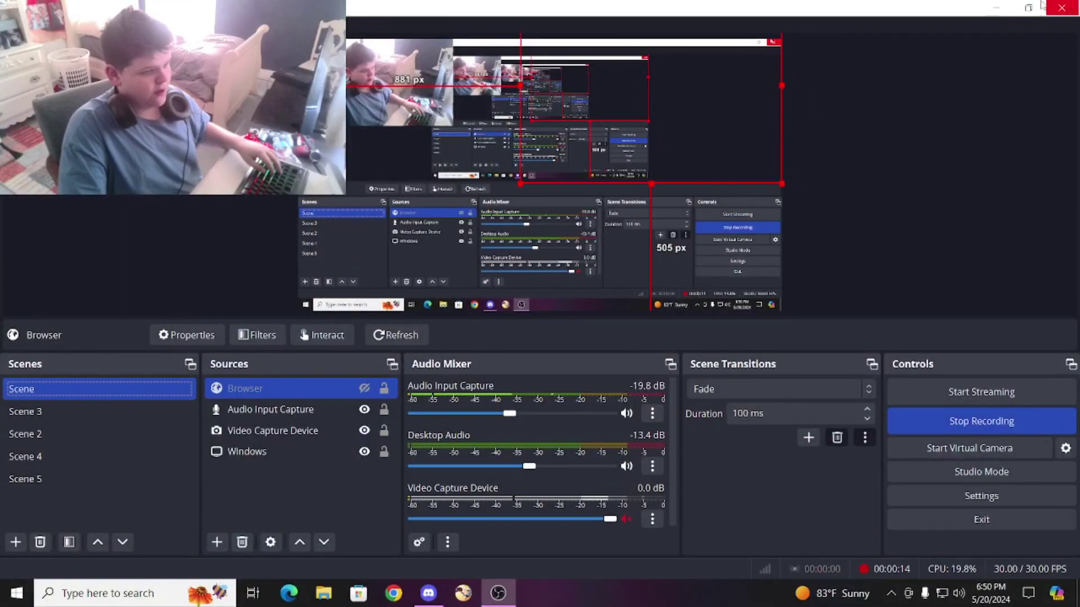
Minimize the OBS Studio window to reveal the desktop
left_click(986, 16)
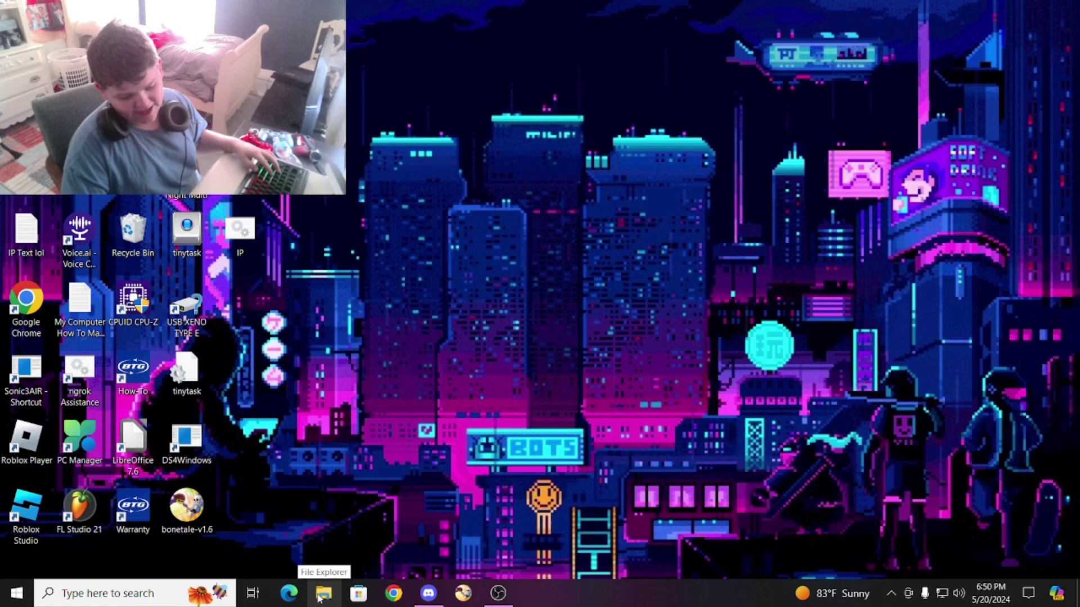
Open the Downloads > UltraVNC_1500-dev > x64 folder in File Explorer
left_click(324, 594)
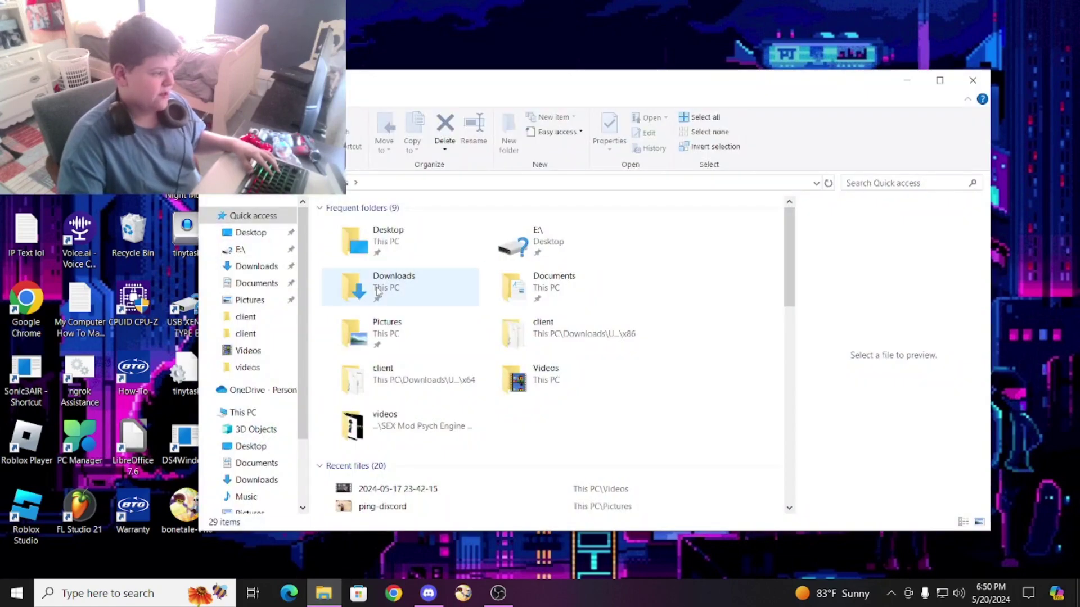
double_click(375, 291)
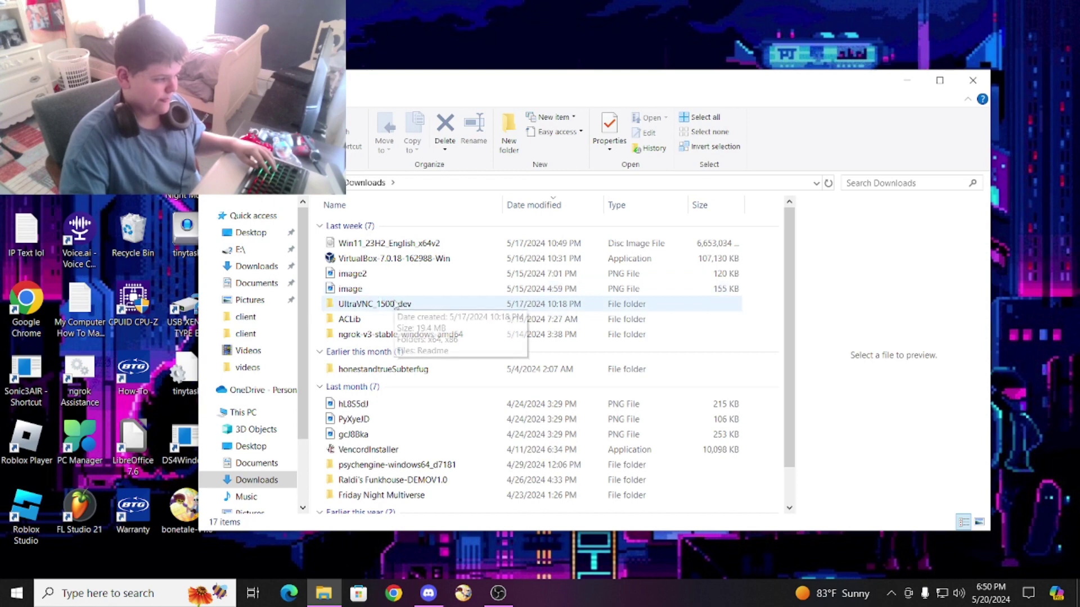
left_click(395, 304)
double_click(403, 304)
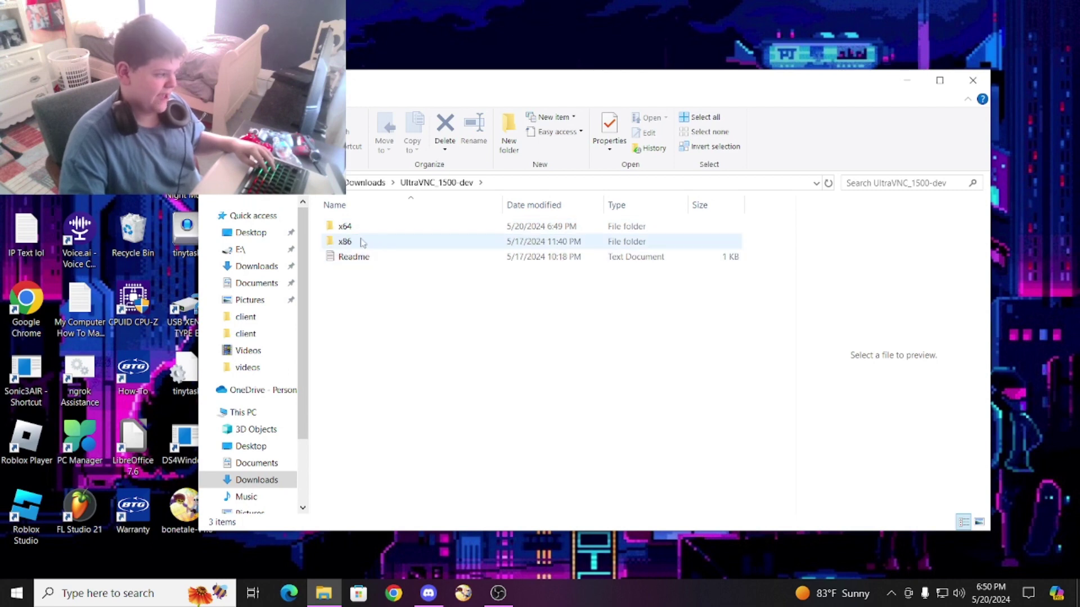
double_click(344, 226)
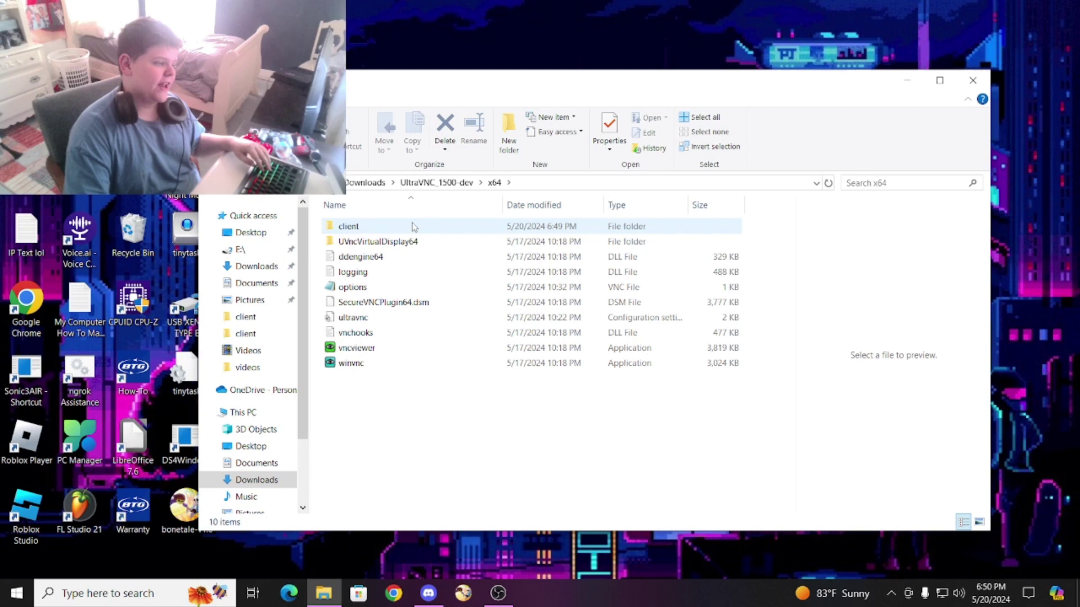
Delete the vnchooks and ultravnc files from the x64 folder
right_click(344, 368)
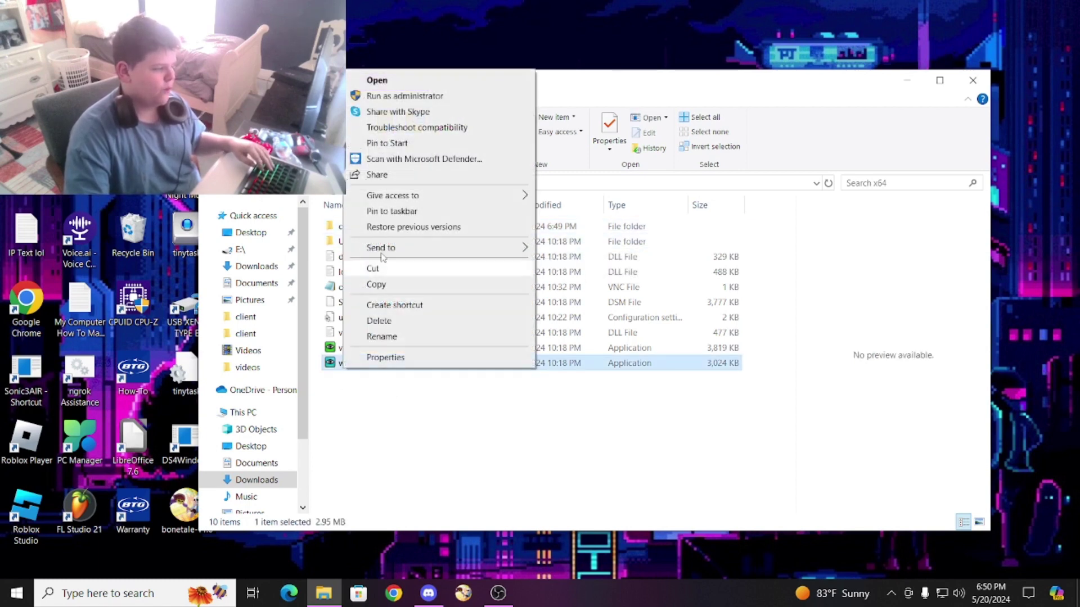
left_click(471, 476)
left_click(471, 477)
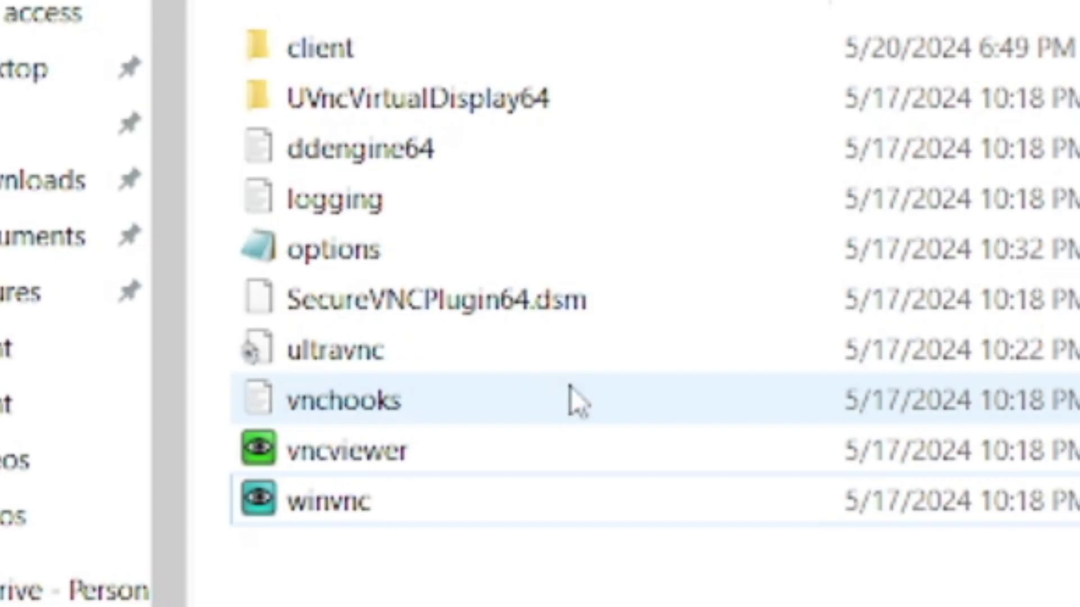
left_click(424, 329)
key("Delete")
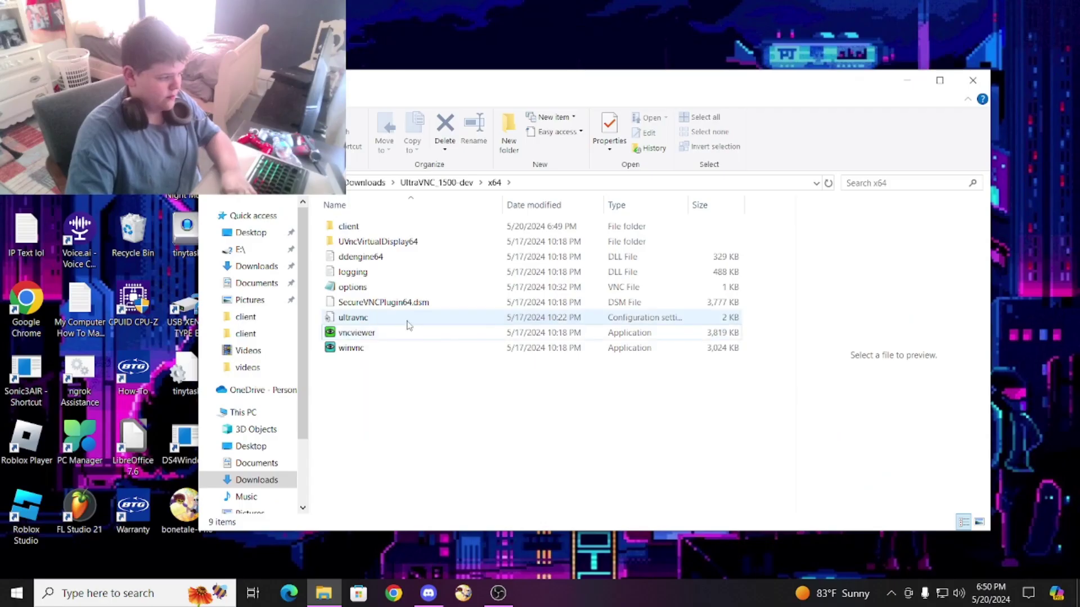
left_click(506, 363)
key("Delete")
Launch vncviewer to confirm it runs, then close its connection dialog
double_click(381, 318)
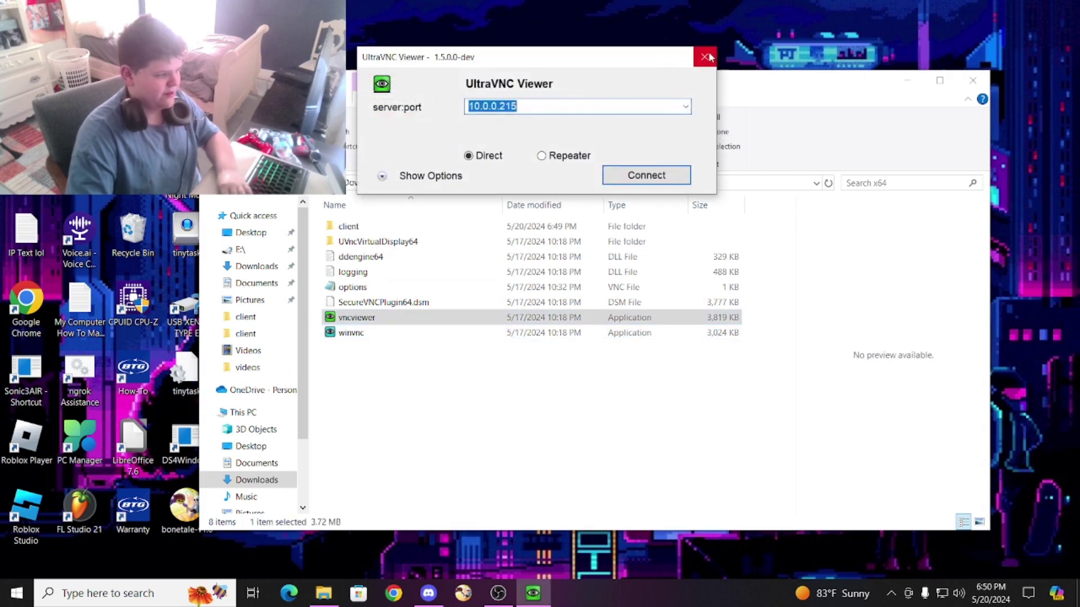
left_click(704, 56)
left_click(393, 332)
Go back up to UltraVNC_1500-dev and open its x86 folder
double_click(381, 226)
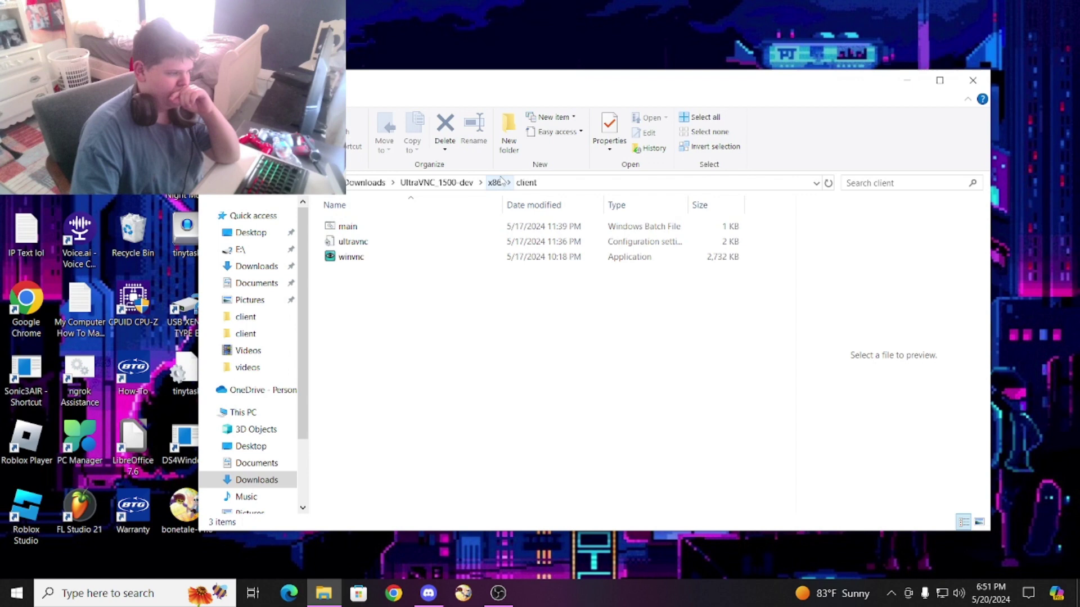
key("BackSpace")
key("BackSpace")
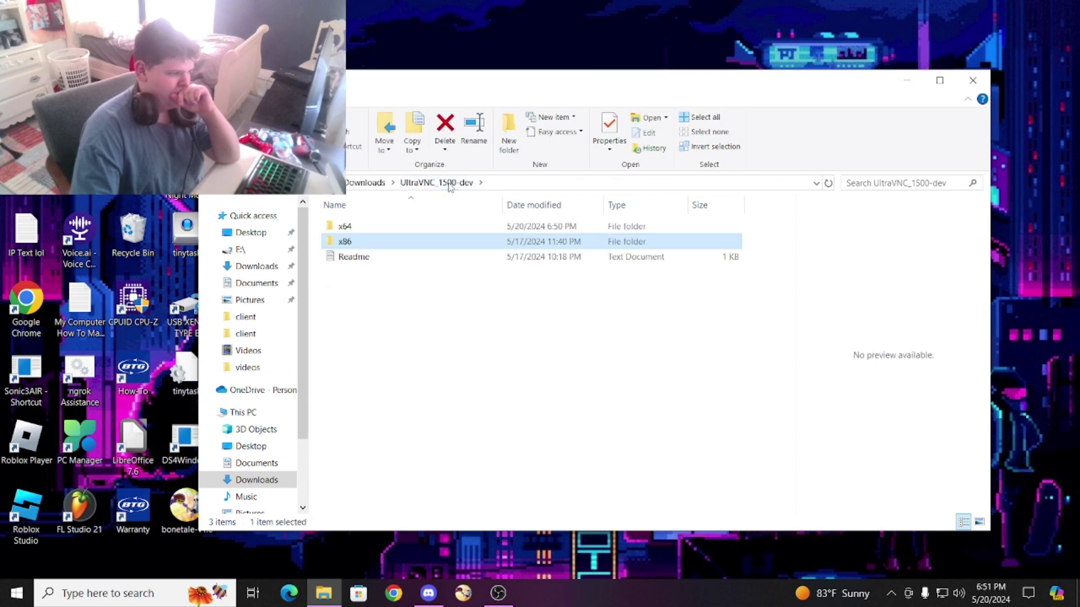
double_click(381, 241)
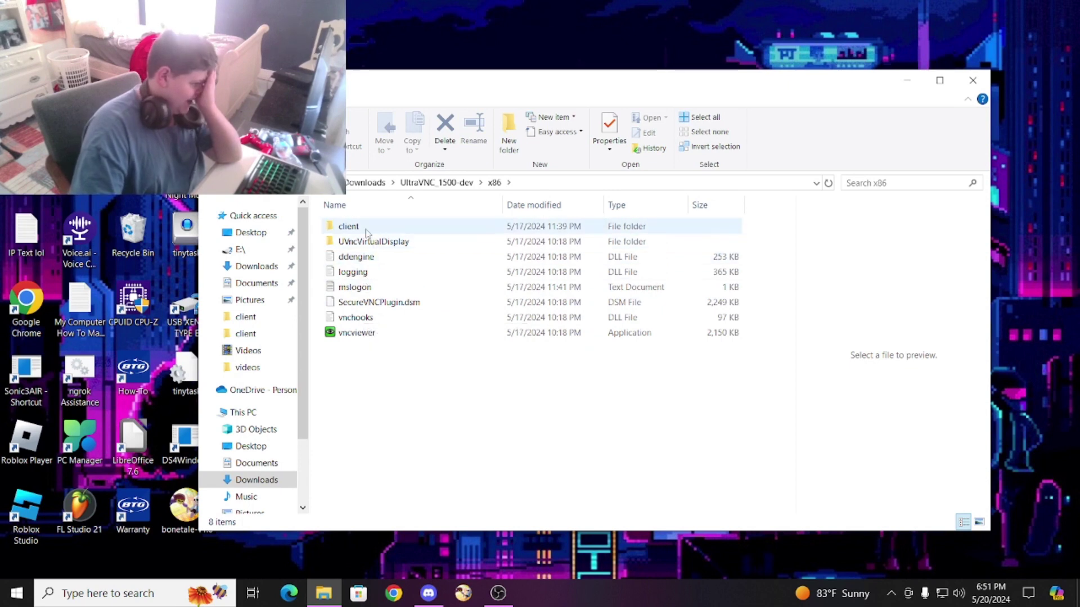
mouse_move(360, 317)
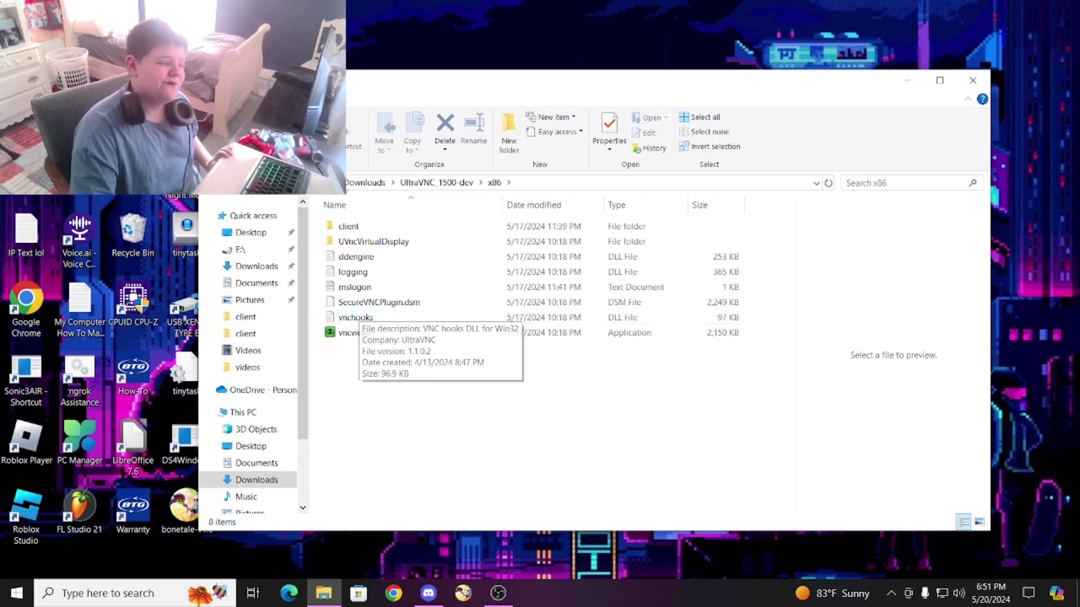
Create a new folder named 'clinet' in x86, then delete the misnamed folder
right_click(483, 388)
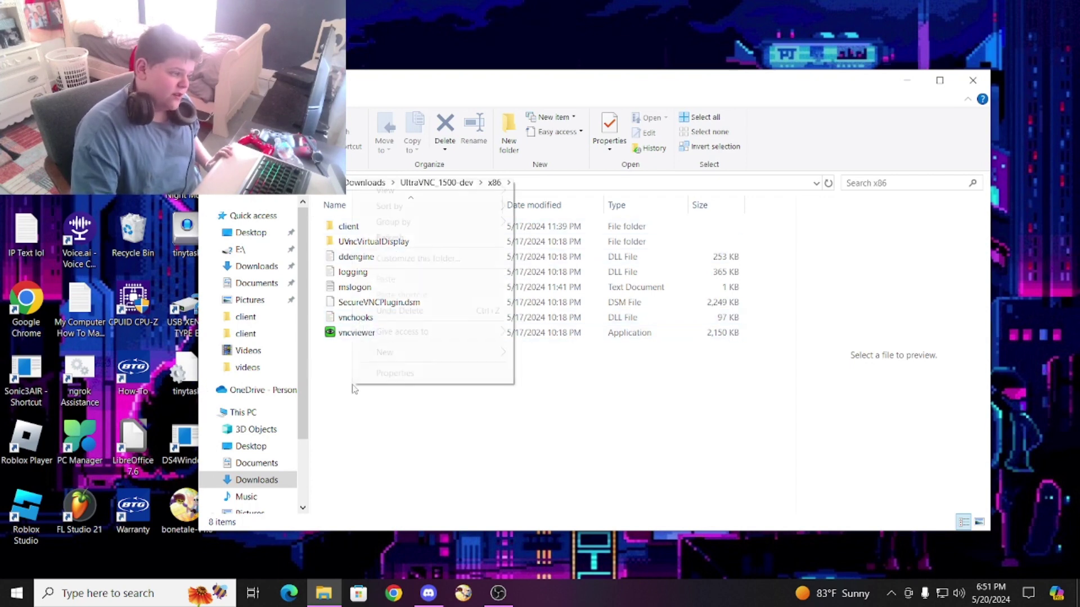
mouse_move(440, 360)
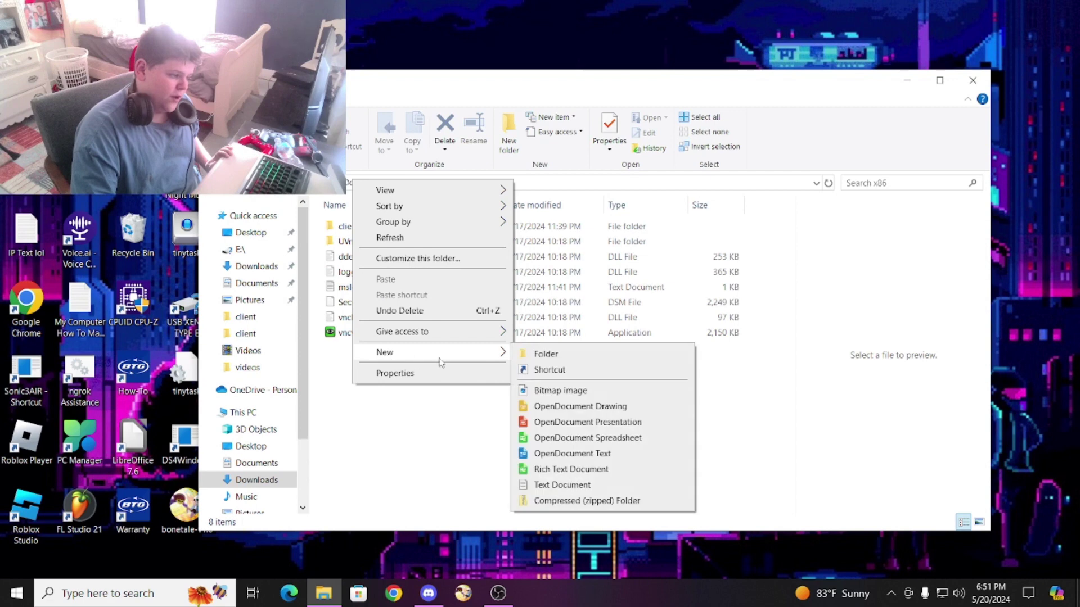
left_click(540, 354)
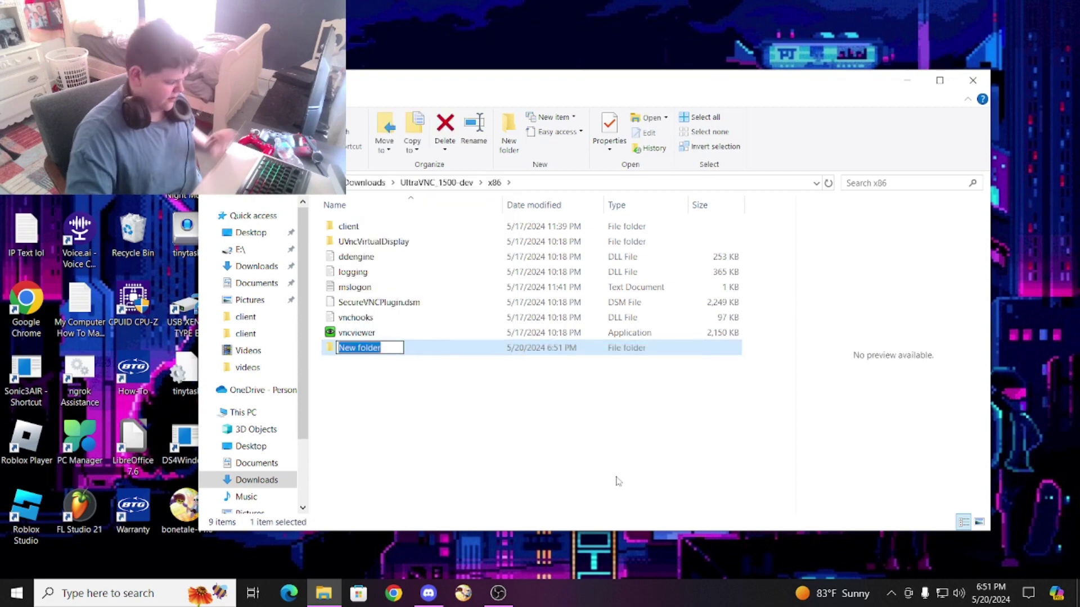
type("clinet")
key("Return")
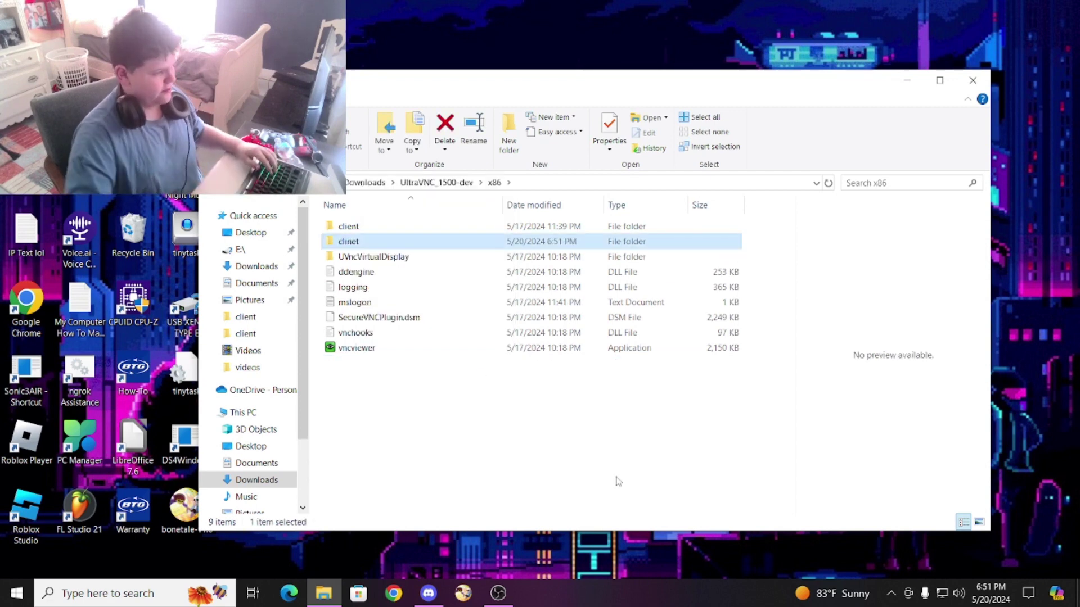
key("Delete")
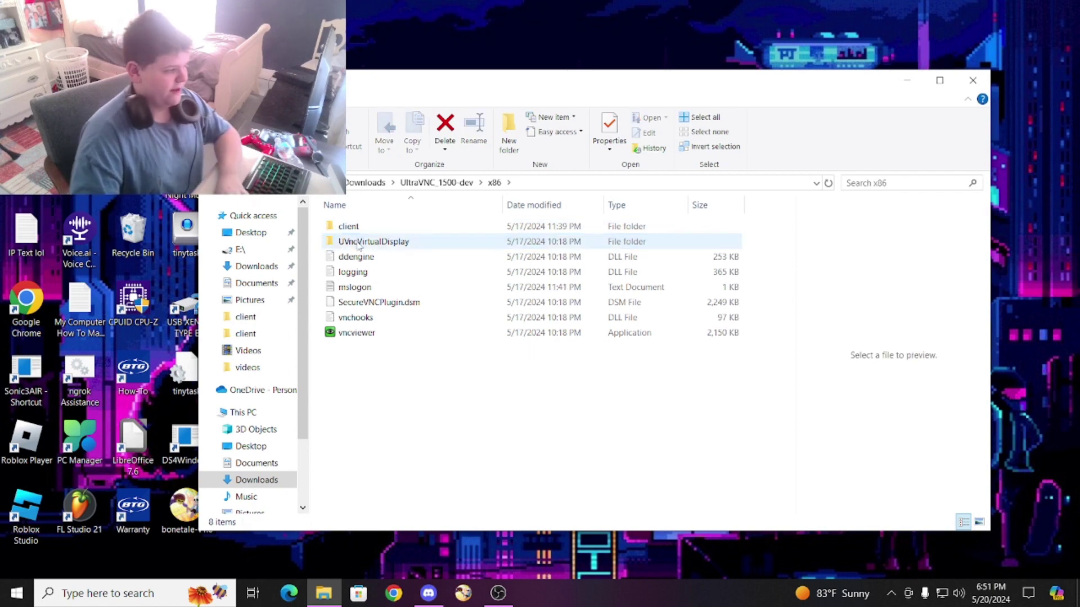
Open the existing client folder inside x86
left_click(346, 227)
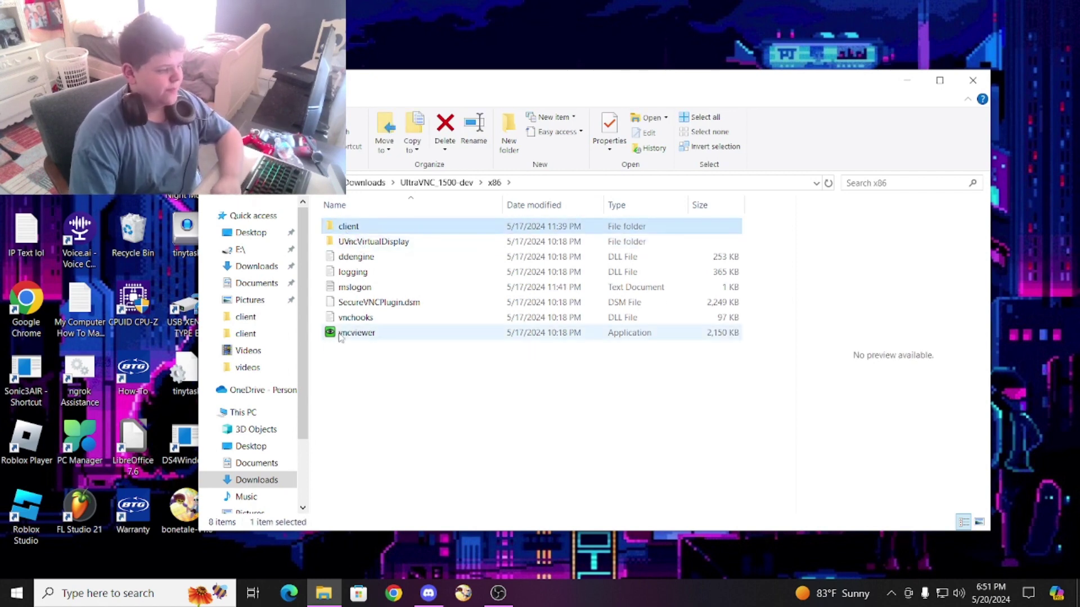
left_click(337, 374)
double_click(376, 225)
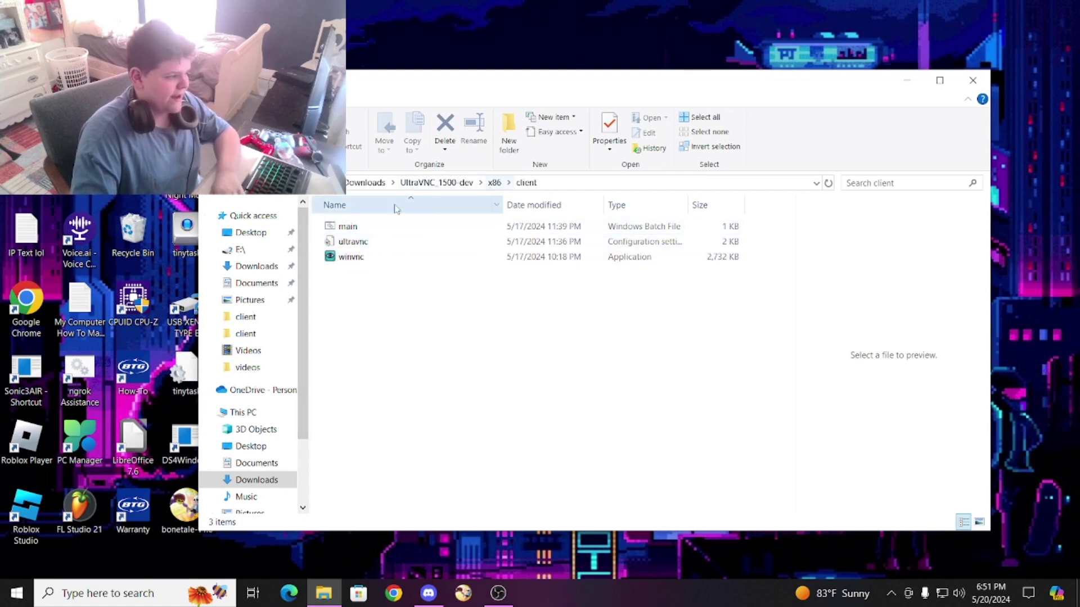
Create a text document named 'main' in the client folder and open it in Notepad
right_click(368, 315)
mouse_move(410, 488)
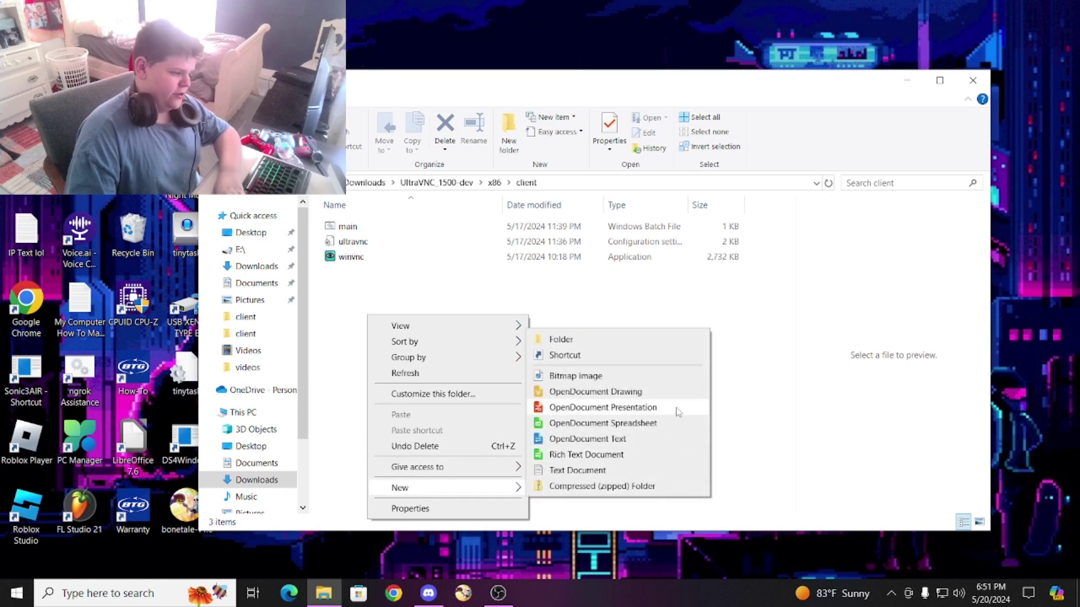
left_click(599, 474)
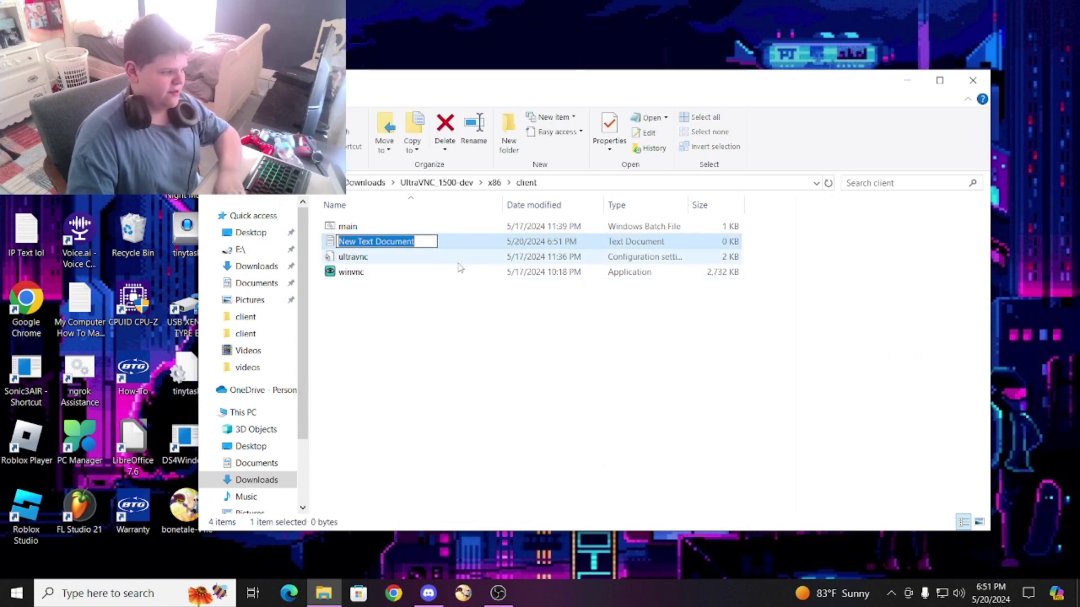
key("BackSpace")
type("ma")
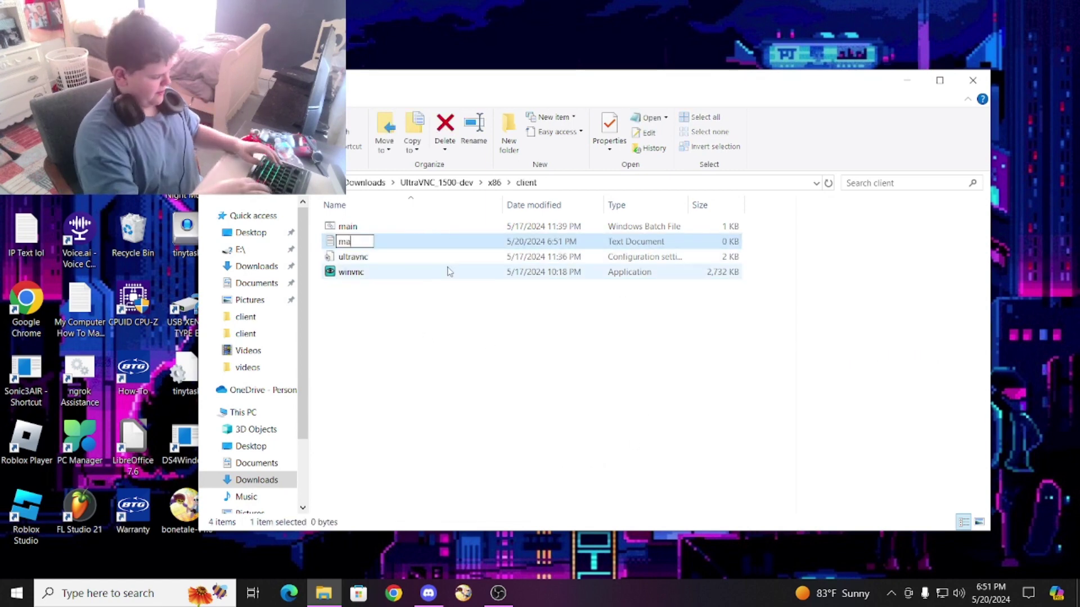
type("in")
key("Return")
key("Return")
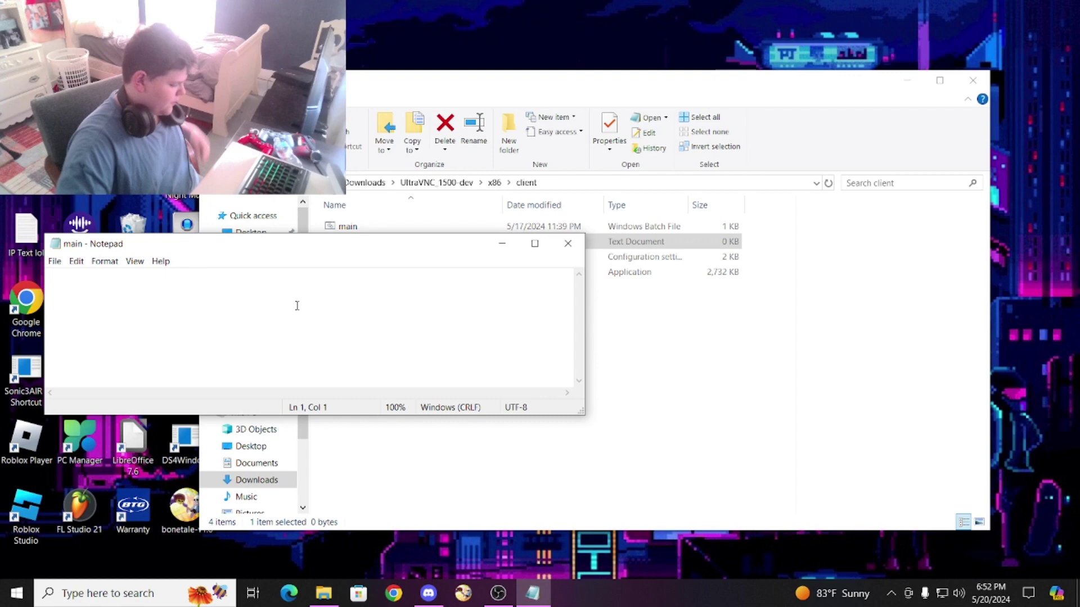
left_click(692, 379)
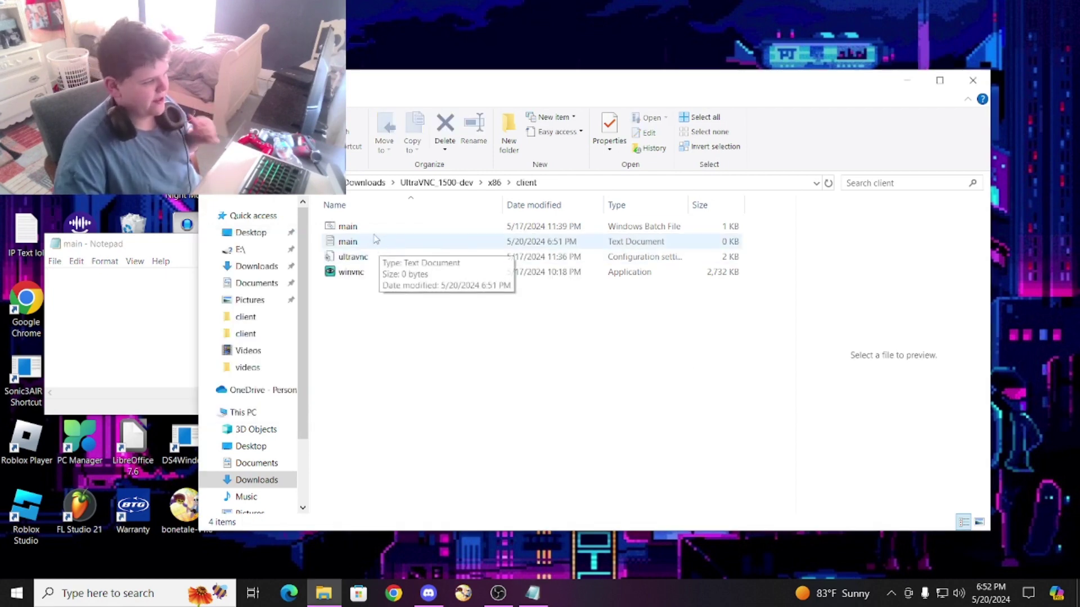
left_click(182, 275)
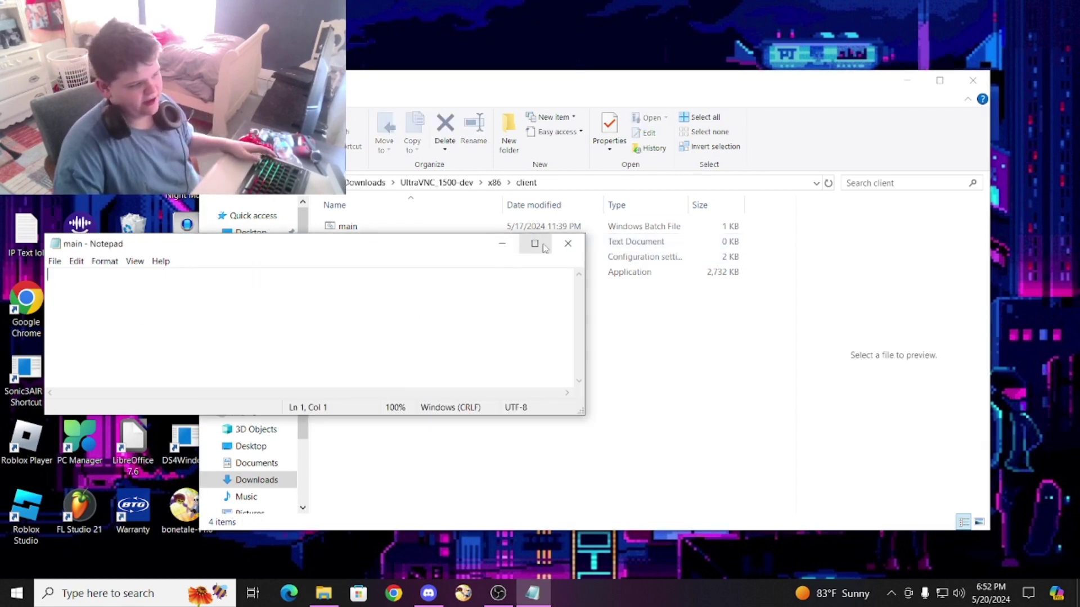
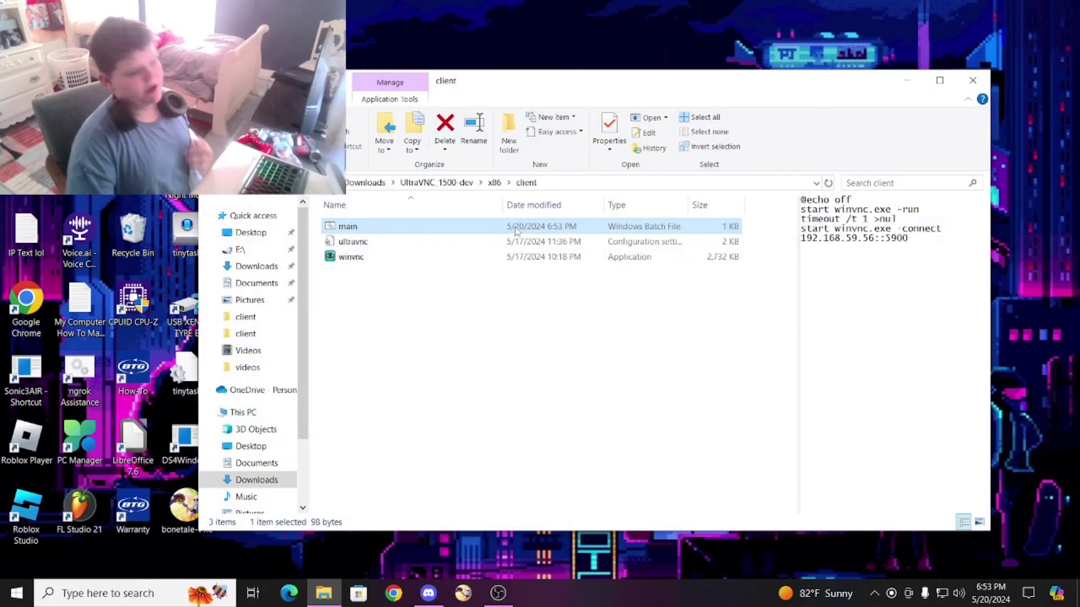
Run main.bat to start the UltraVNC server, dismissing the already-running warning
left_click(517, 347)
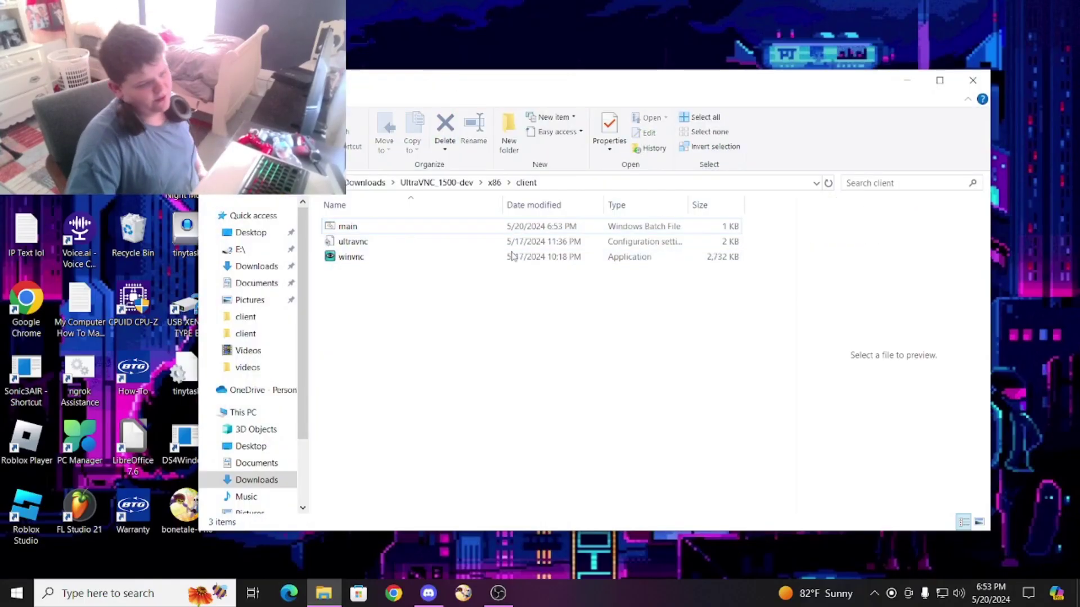
double_click(360, 226)
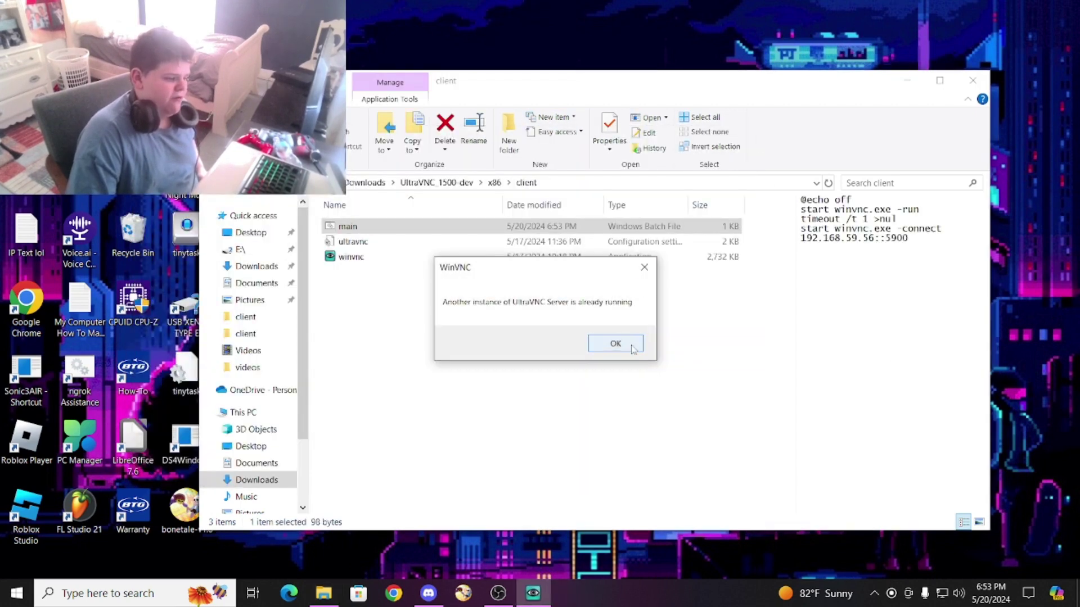
left_click(617, 343)
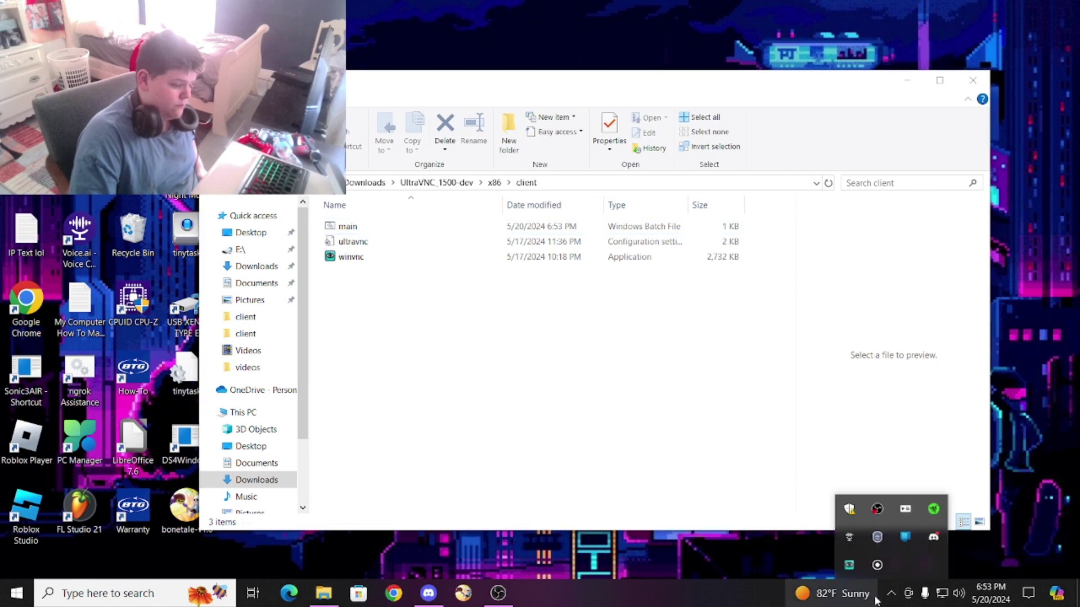
Check the hidden tray icons, close the news panel, and go up to the x86 folder
left_click(821, 593)
left_click(370, 369)
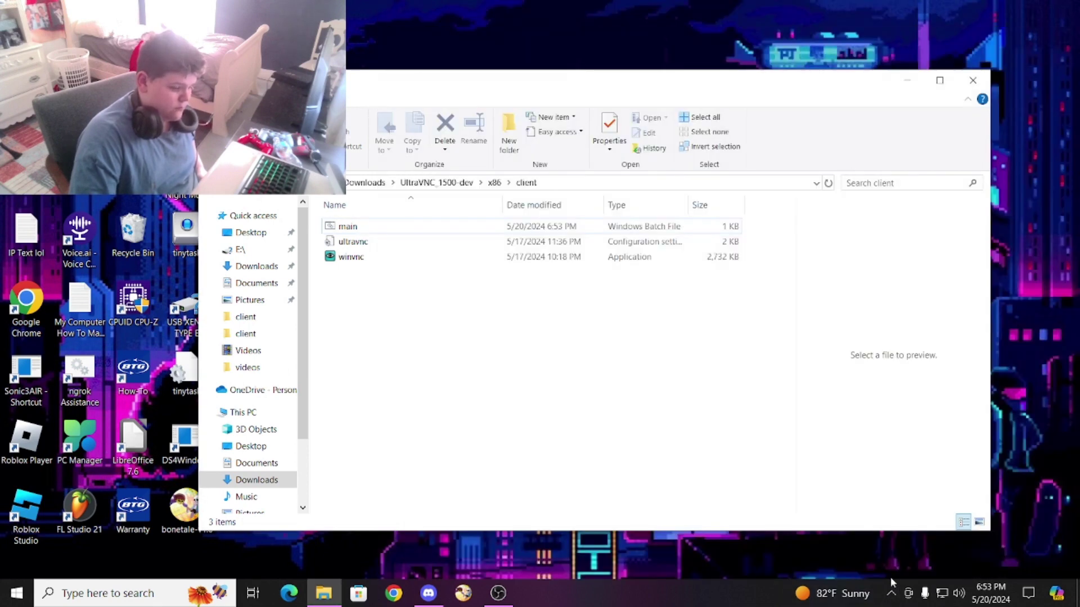
left_click(494, 182)
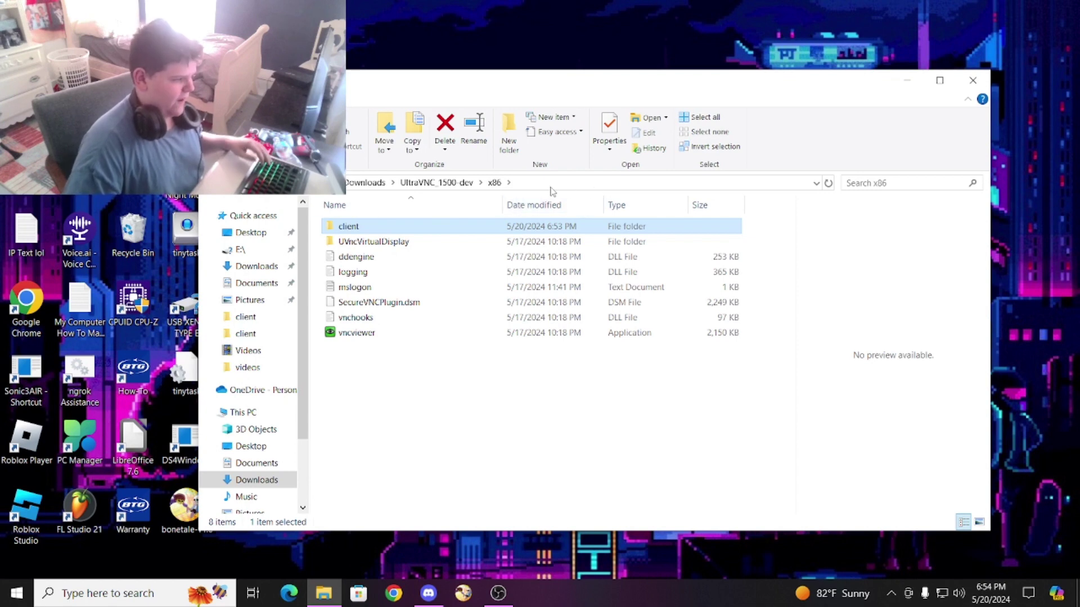
Open a command prompt in the x86 folder and run 'vncviewer -listen 5900'
left_click(551, 185)
type("cmd")
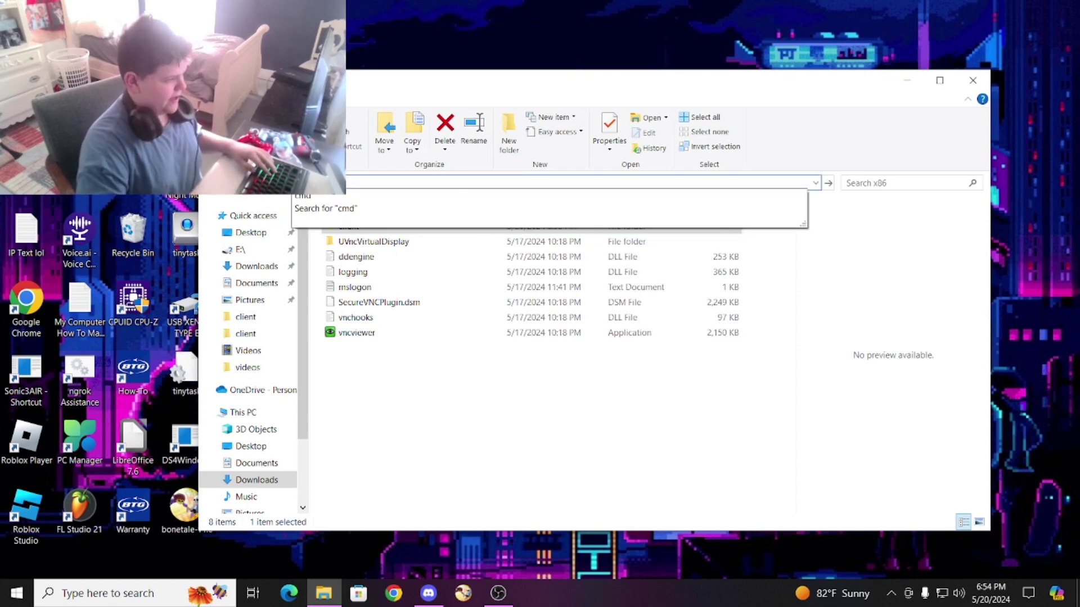
key("Return")
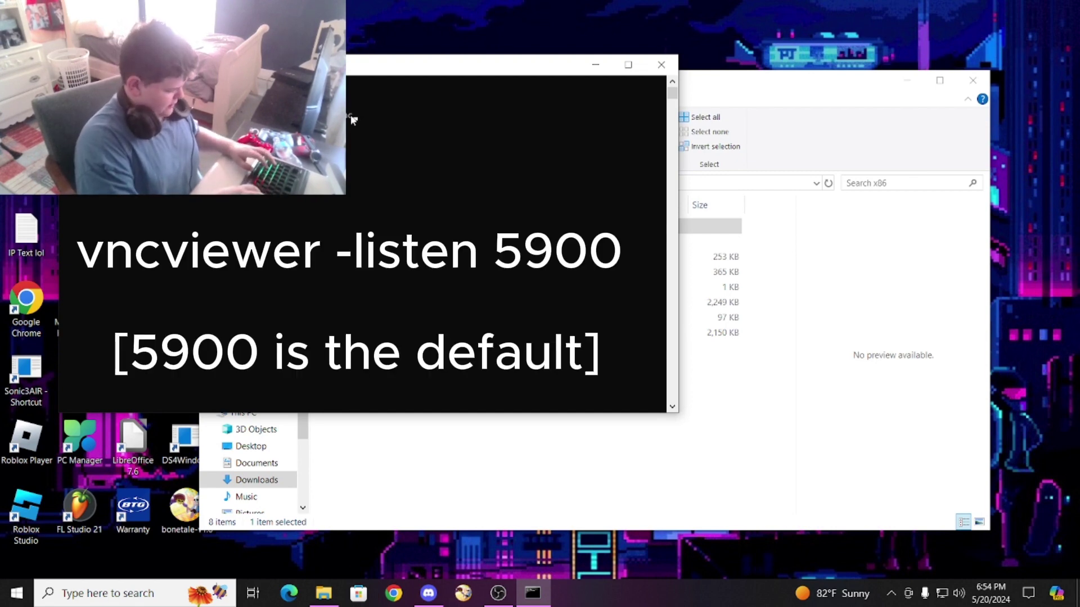
type("vncviewer")
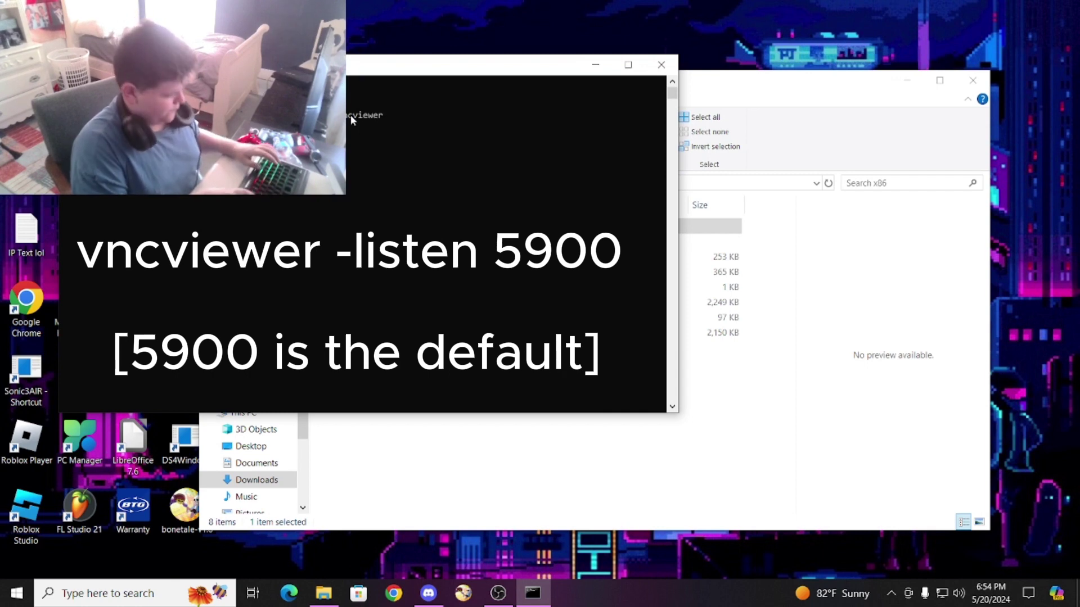
type(" -li")
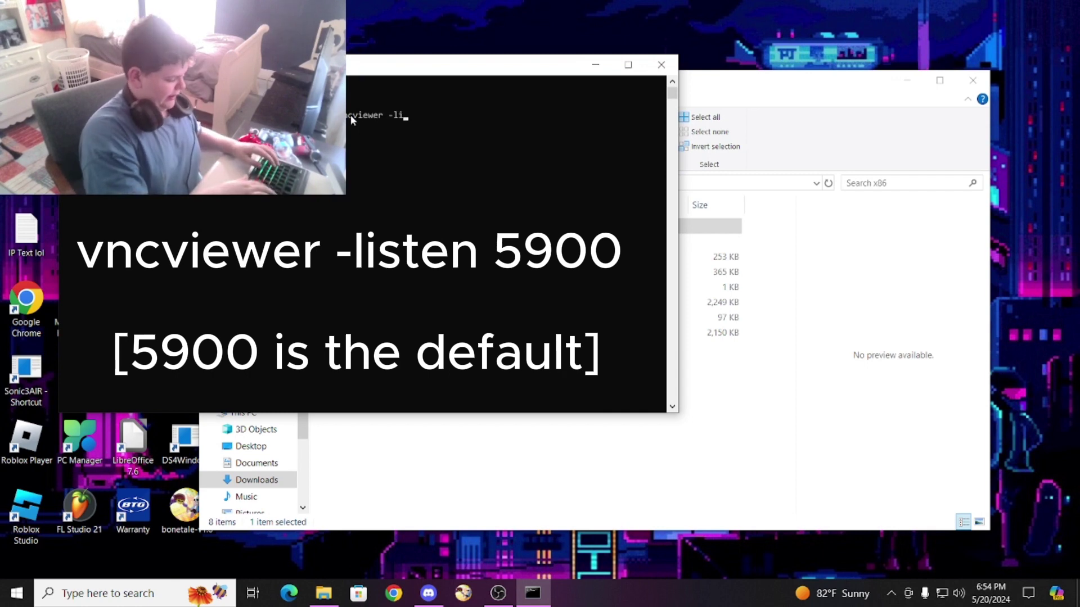
type("sten")
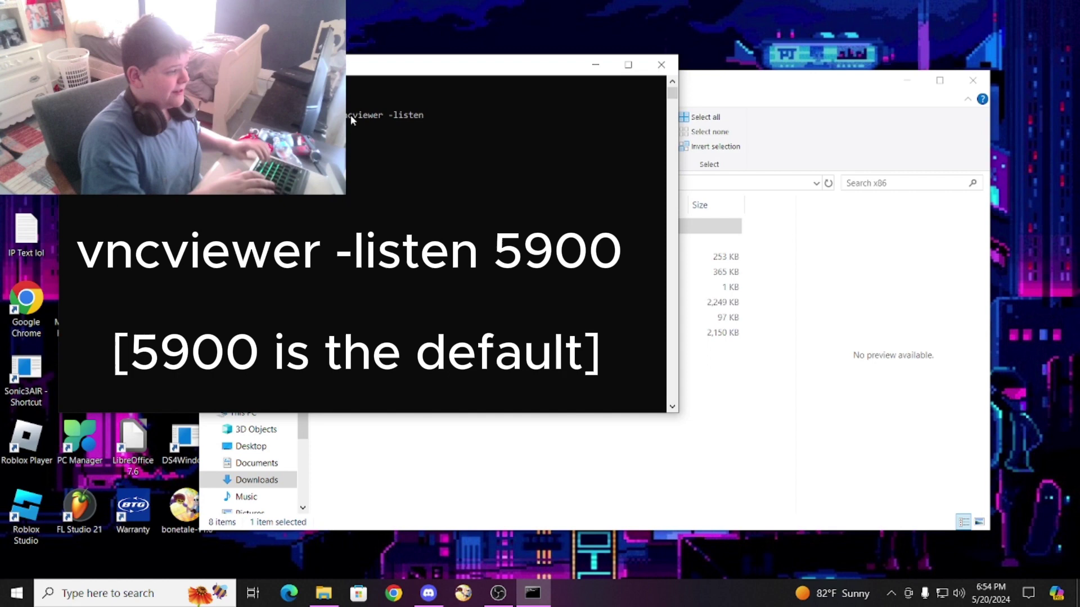
type(" 5900")
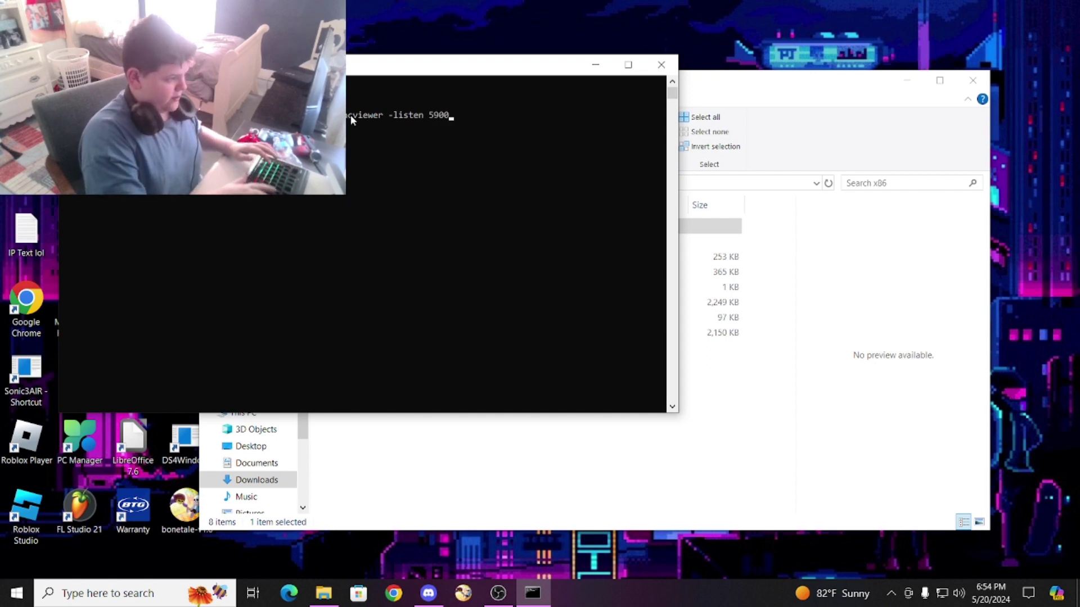
key("Return")
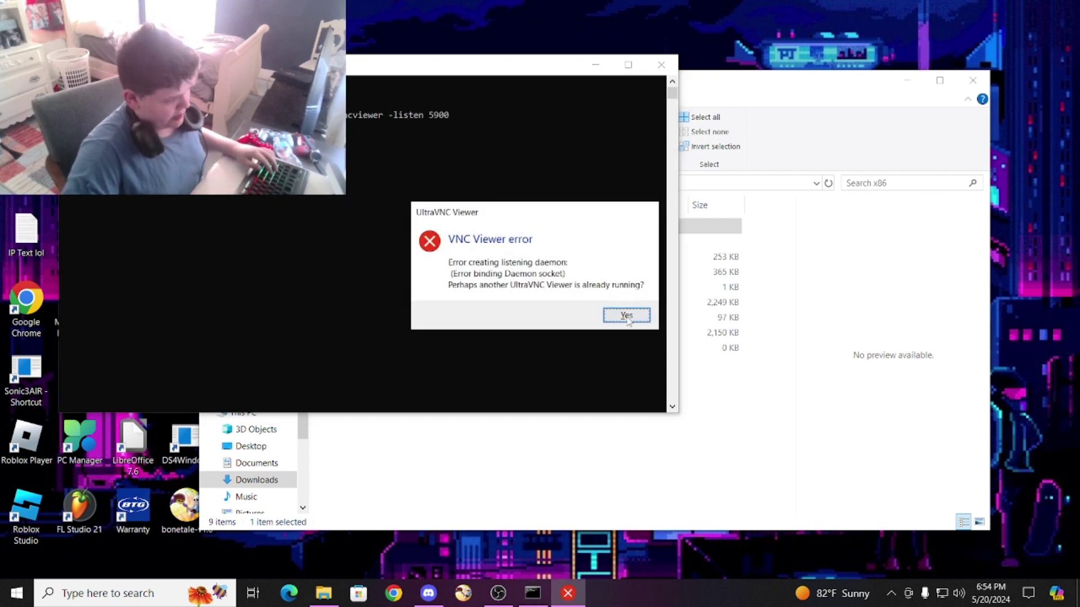
left_click(626, 317)
Shut down the running UltraVNC tray instance and rerun the copied listen command
left_click(890, 593)
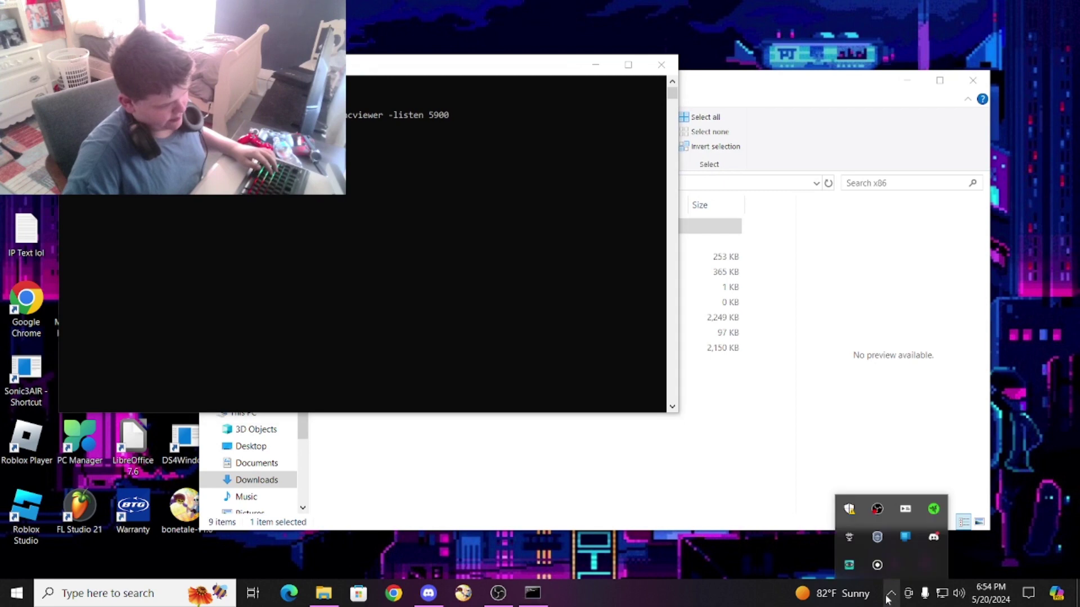
right_click(841, 573)
left_click(900, 557)
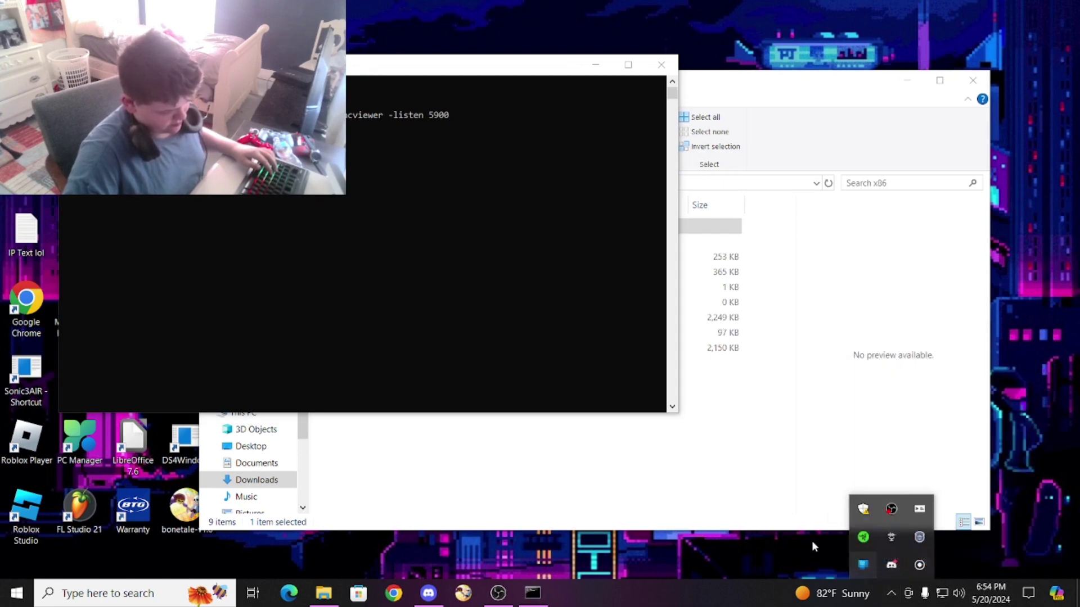
left_click(447, 117)
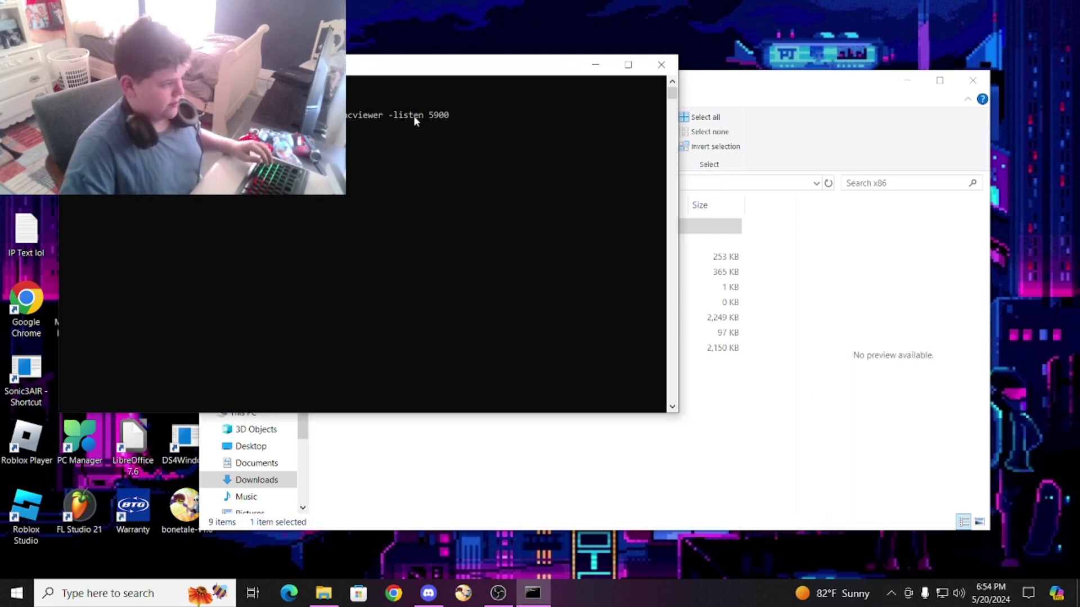
left_click_drag(315, 115, 438, 117)
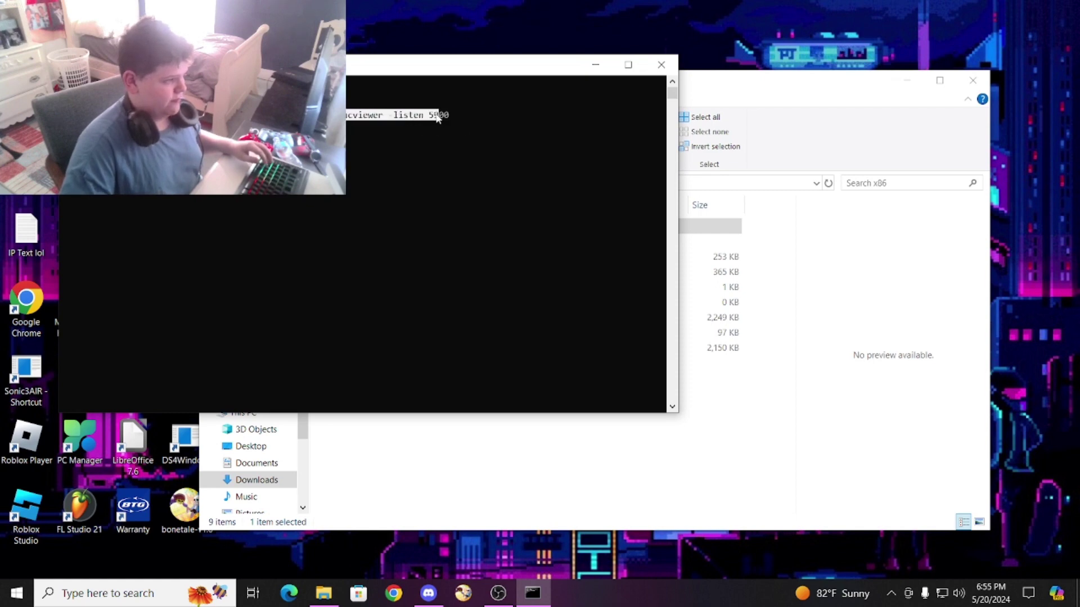
key("ctrl+c")
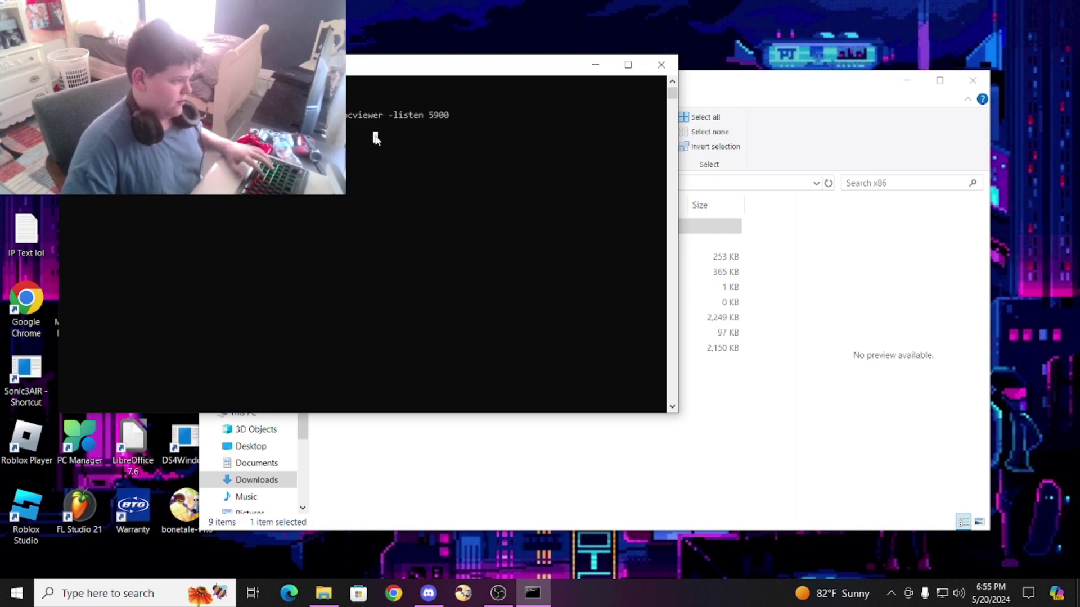
key("ctrl+v")
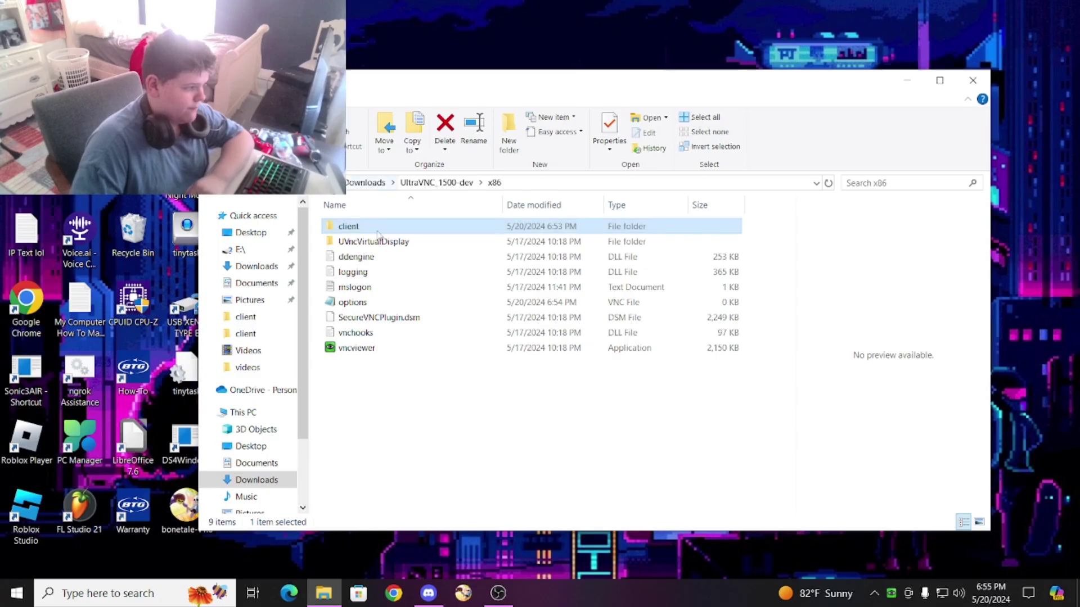
Run the client main.bat, allow UltraVNC through the firewall, and move the mirrored viewer window
double_click(337, 228)
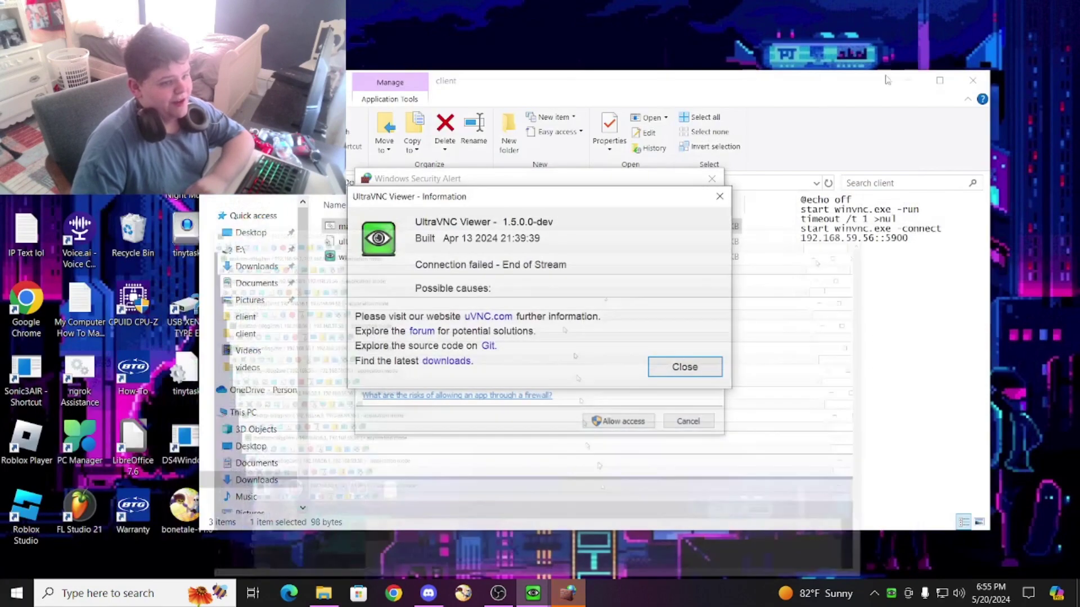
left_click(619, 422)
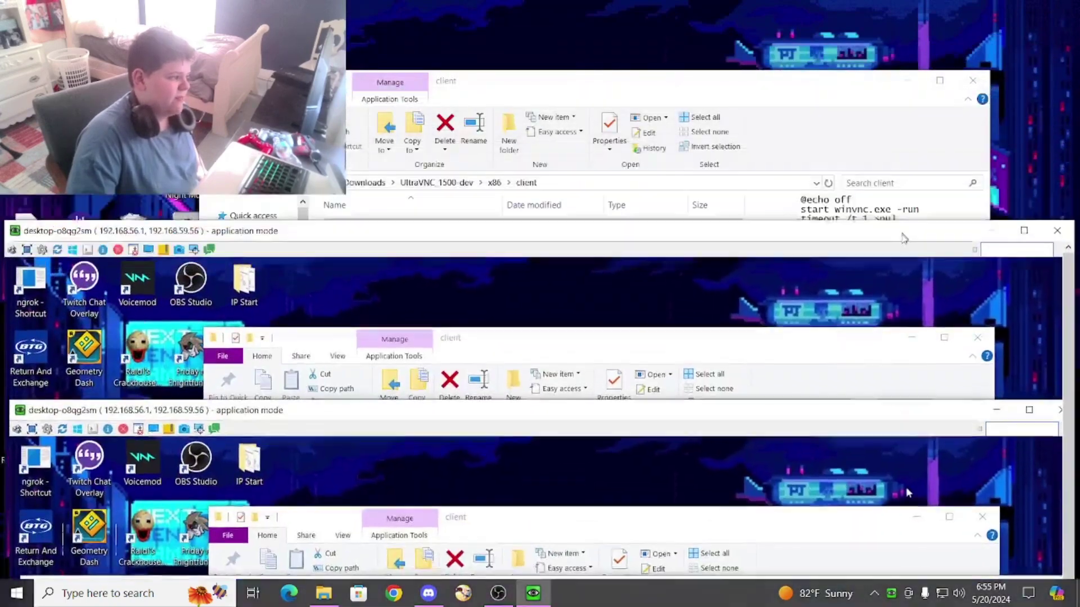
left_click_drag(903, 238, 903, 414)
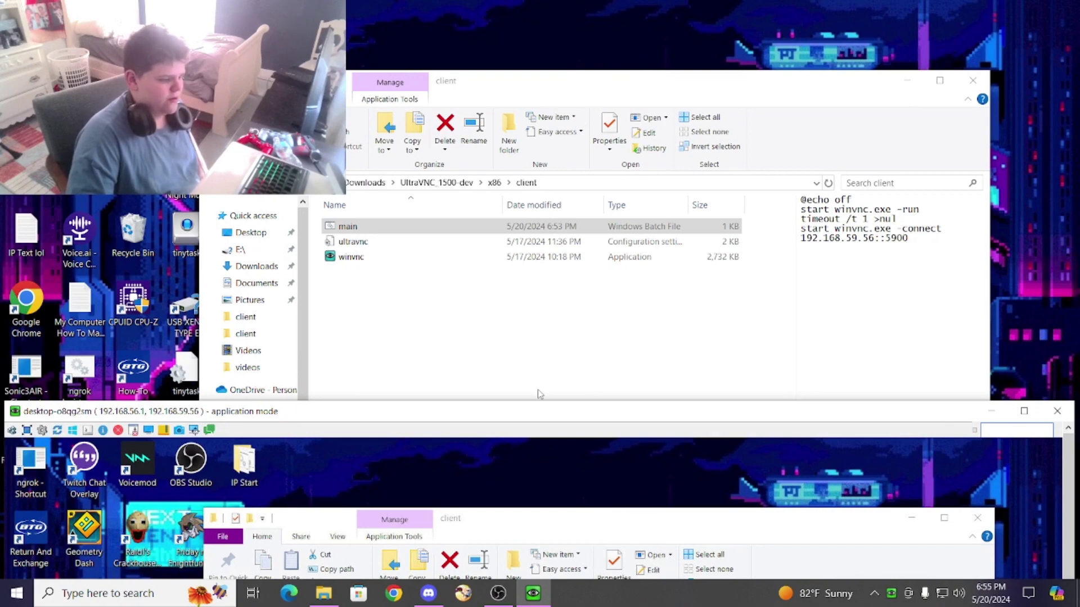
left_click_drag(601, 408, 553, 195)
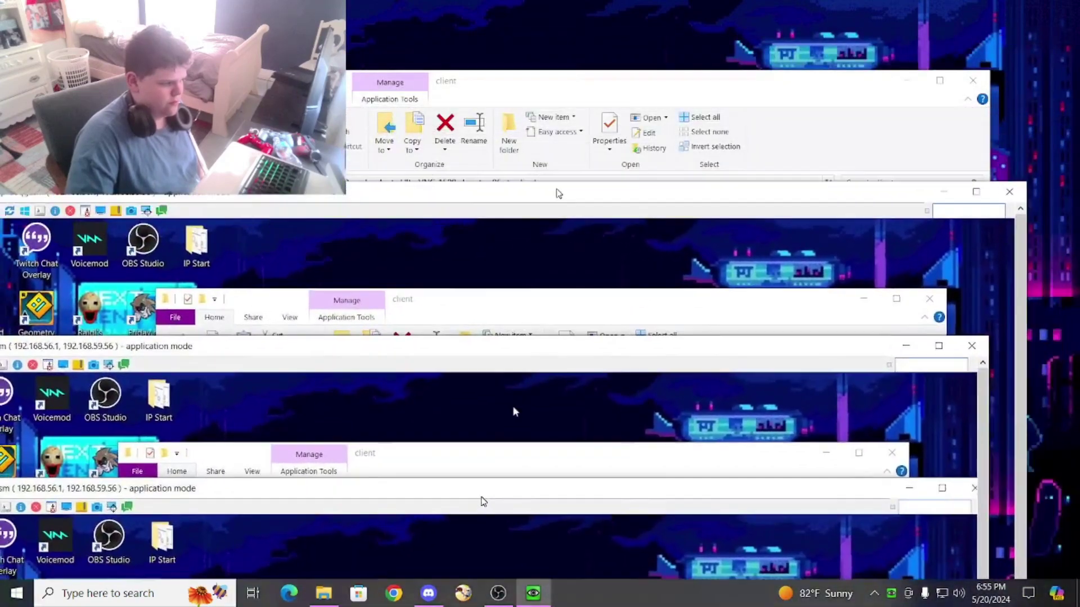
Close the mirrored UltraVNC viewer and minimize the client folder window
left_click(1007, 191)
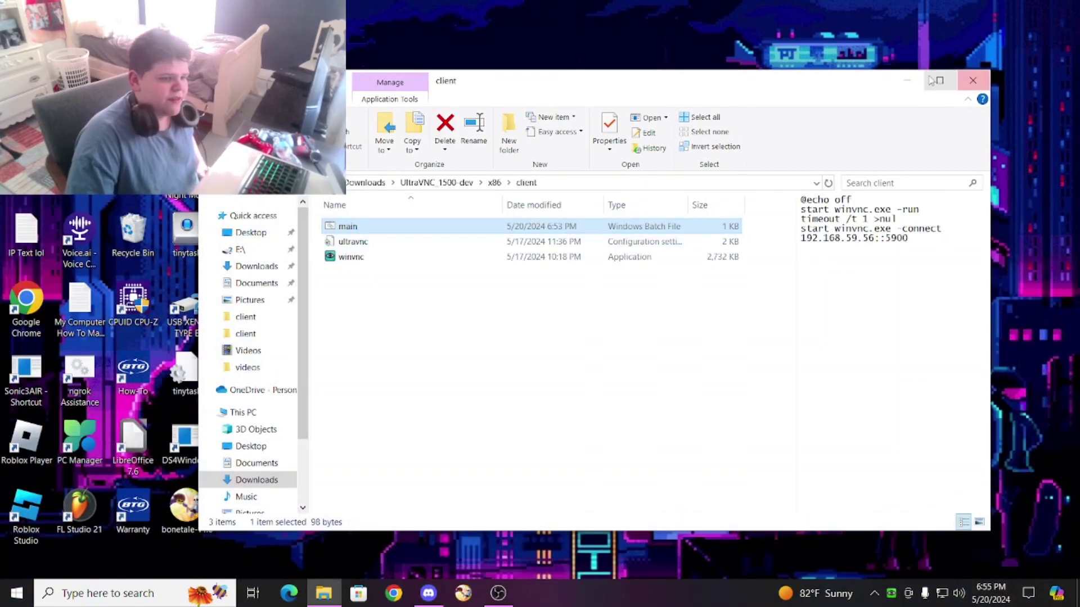
left_click(899, 79)
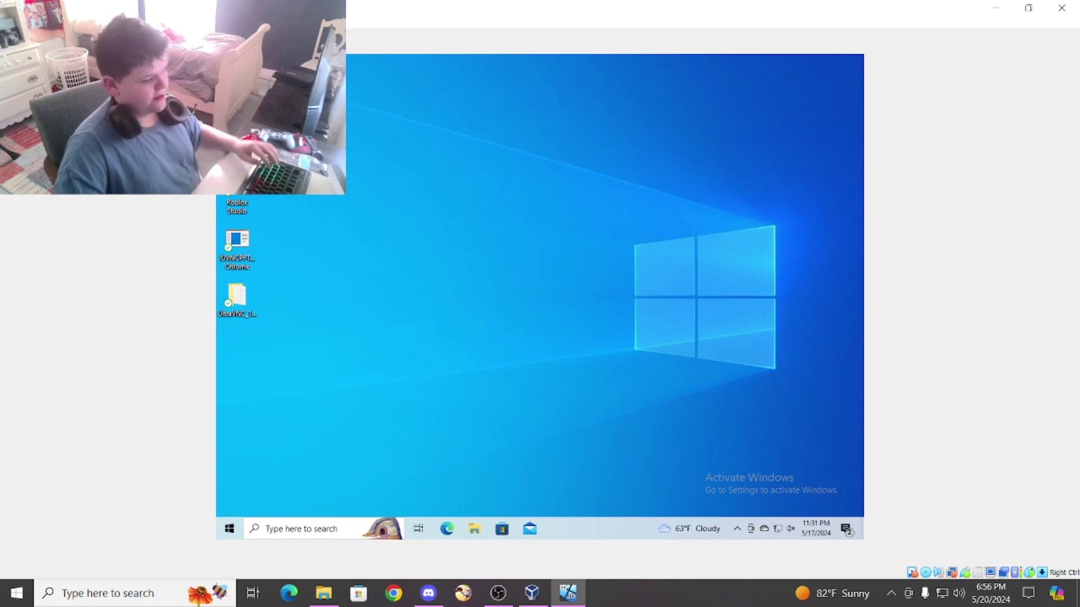
In the VM, run main.bat from Downloads\client and dismiss the already-running warning
left_click(479, 530)
left_click(561, 219)
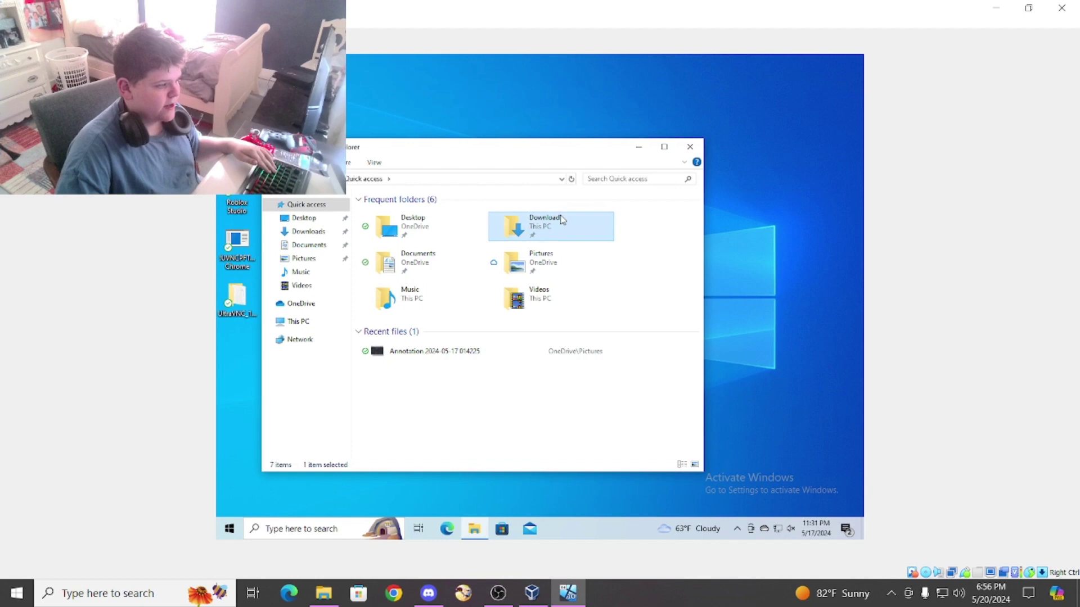
double_click(562, 219)
double_click(388, 228)
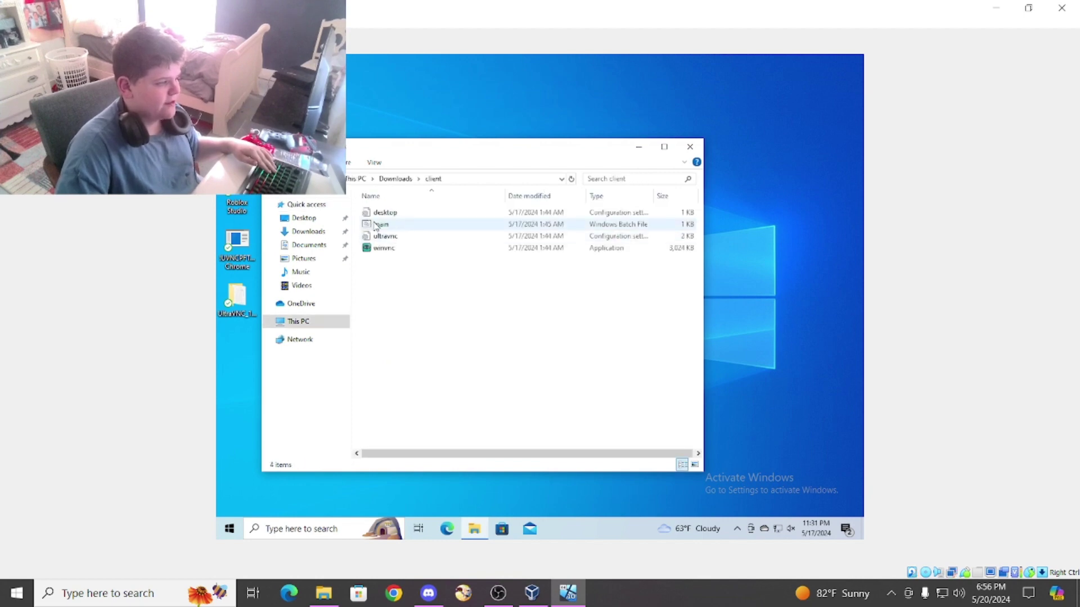
left_click(376, 227)
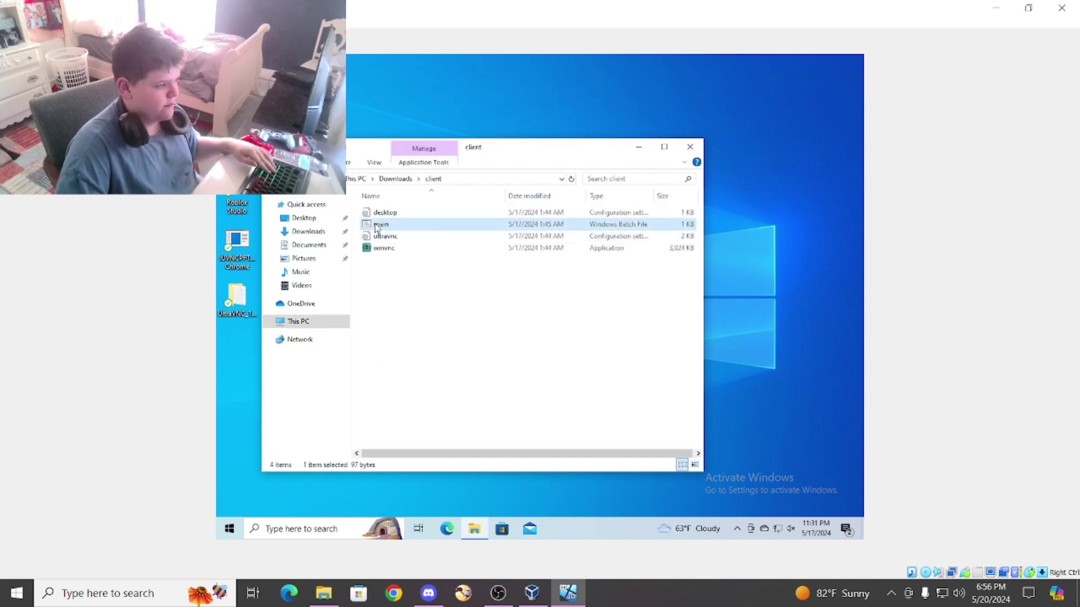
double_click(376, 225)
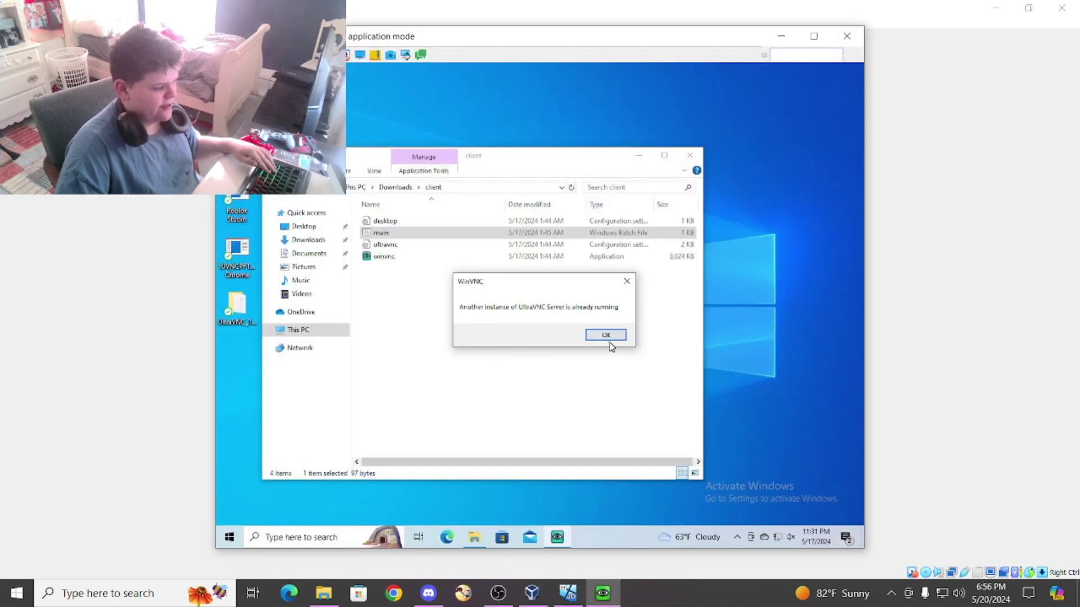
left_click(606, 336)
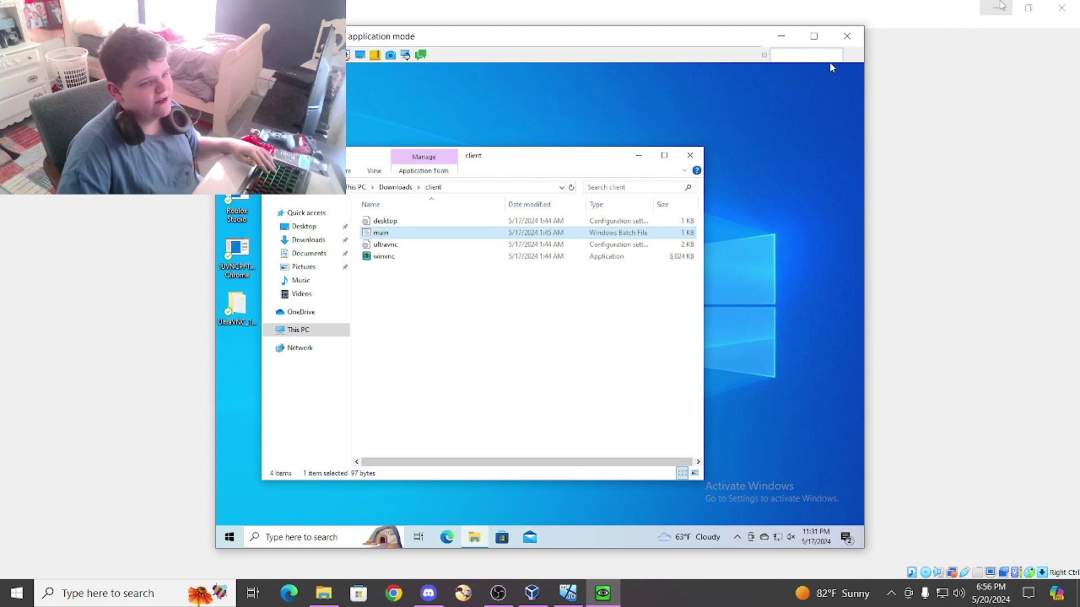
Minimize the VirtualBox windows, close the guest's File Explorer, and window the remote view
left_click(1001, 7)
left_click(978, 16)
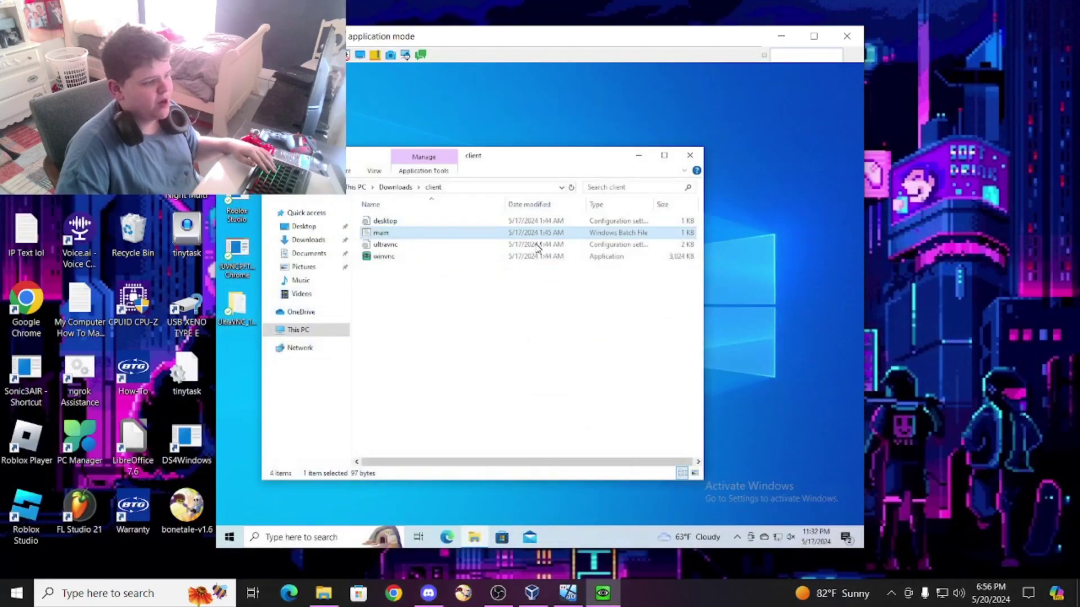
left_click(813, 36)
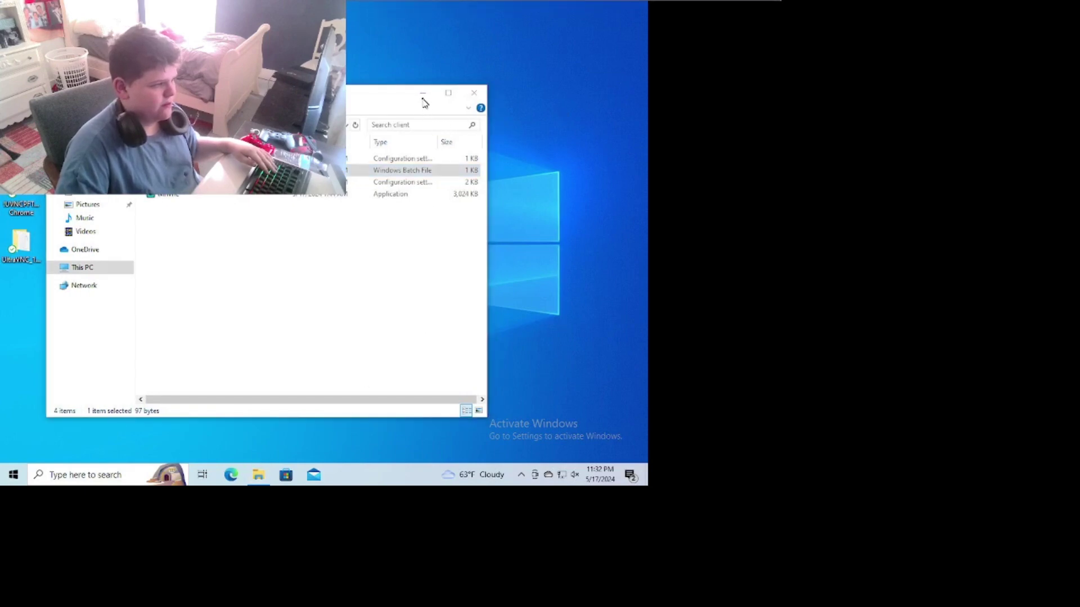
left_click(479, 95)
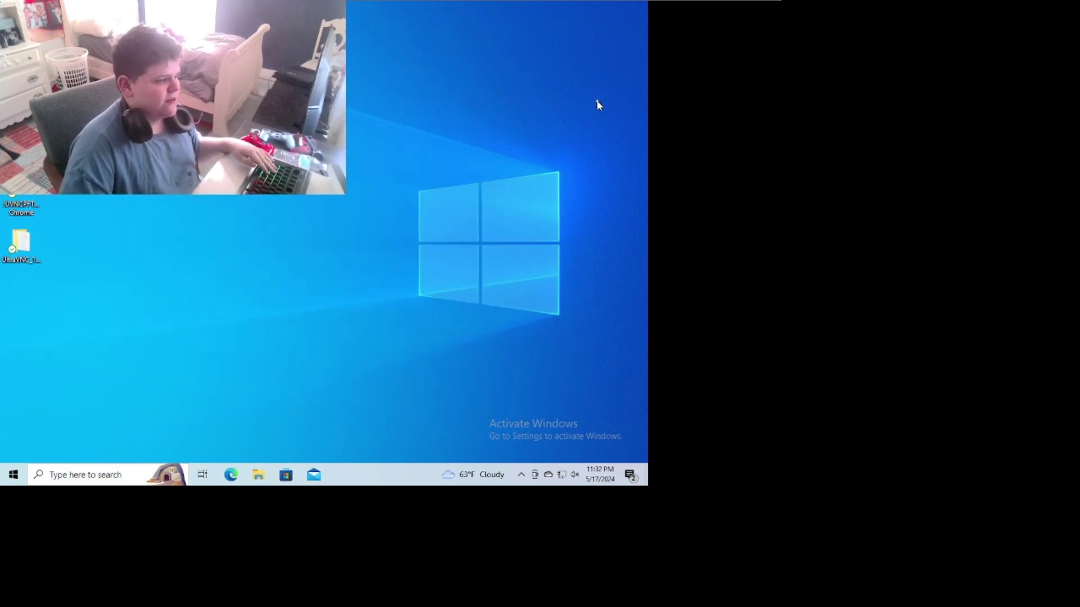
mouse_move(710, 4)
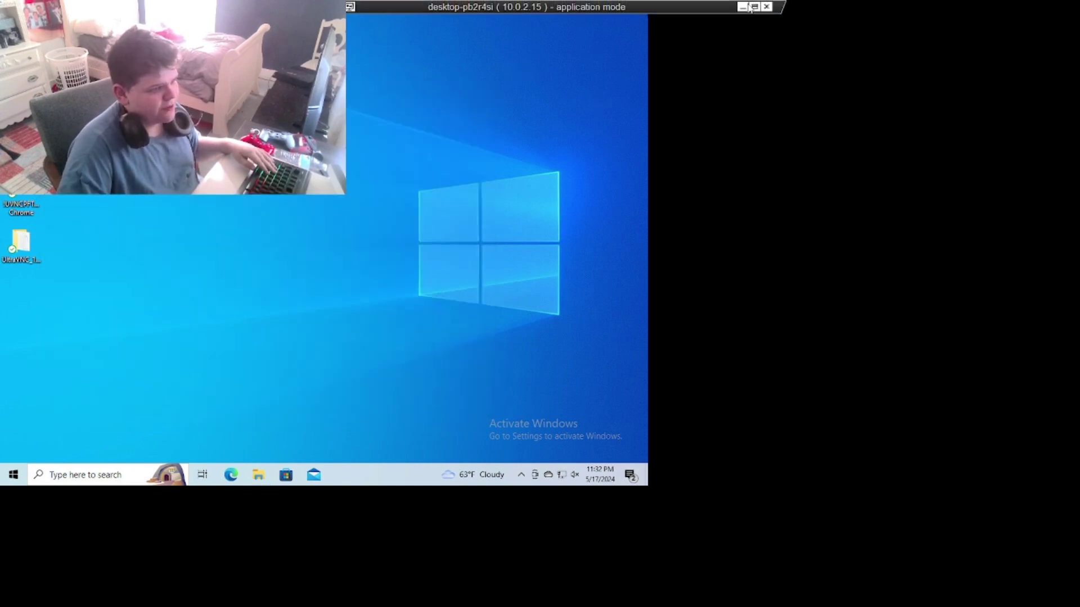
left_click(754, 7)
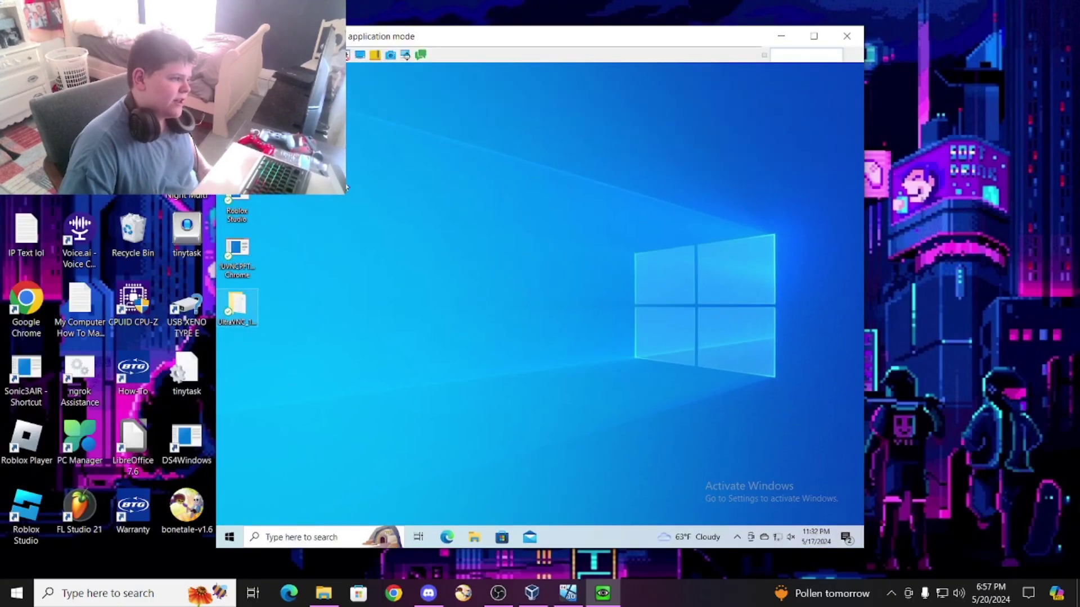
Send My Computer How To Manage.txt to the remote [ Desktop ] and close File Transfer
left_click(405, 55)
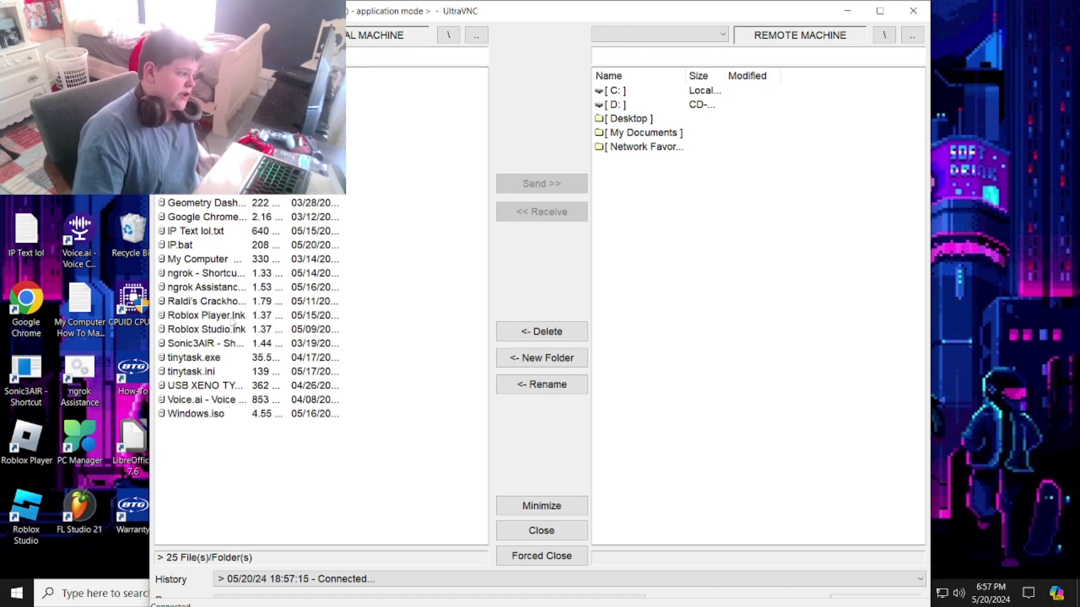
left_click(206, 259)
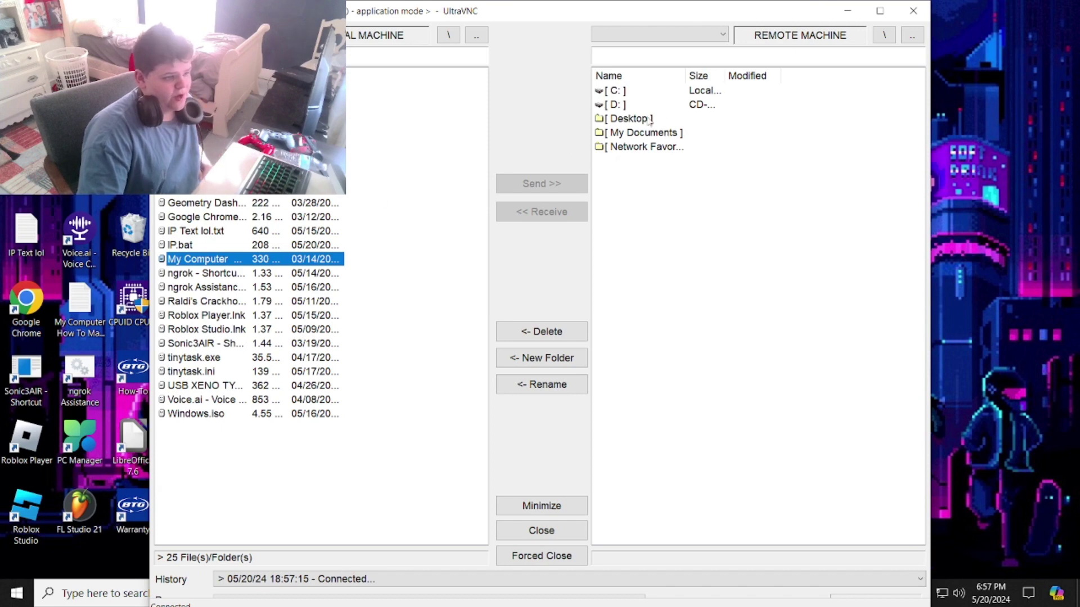
double_click(635, 118)
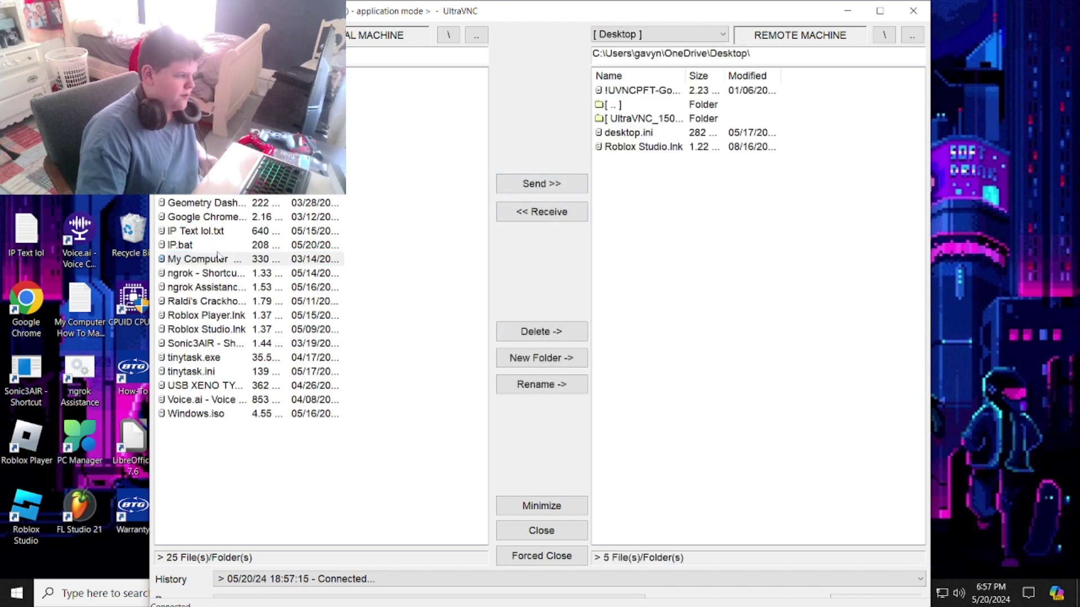
left_click(192, 263)
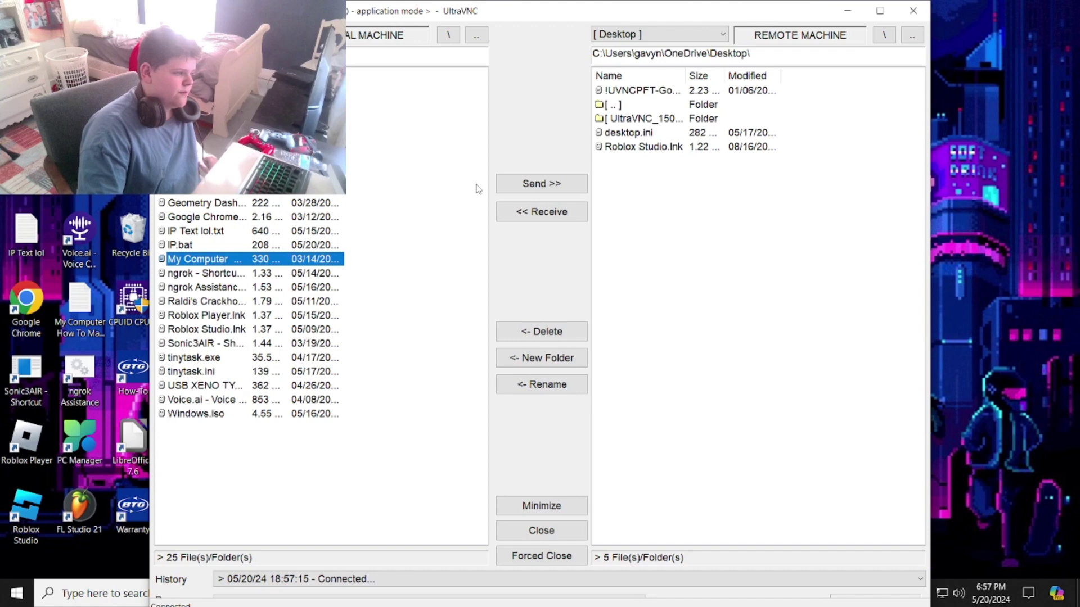
left_click(528, 178)
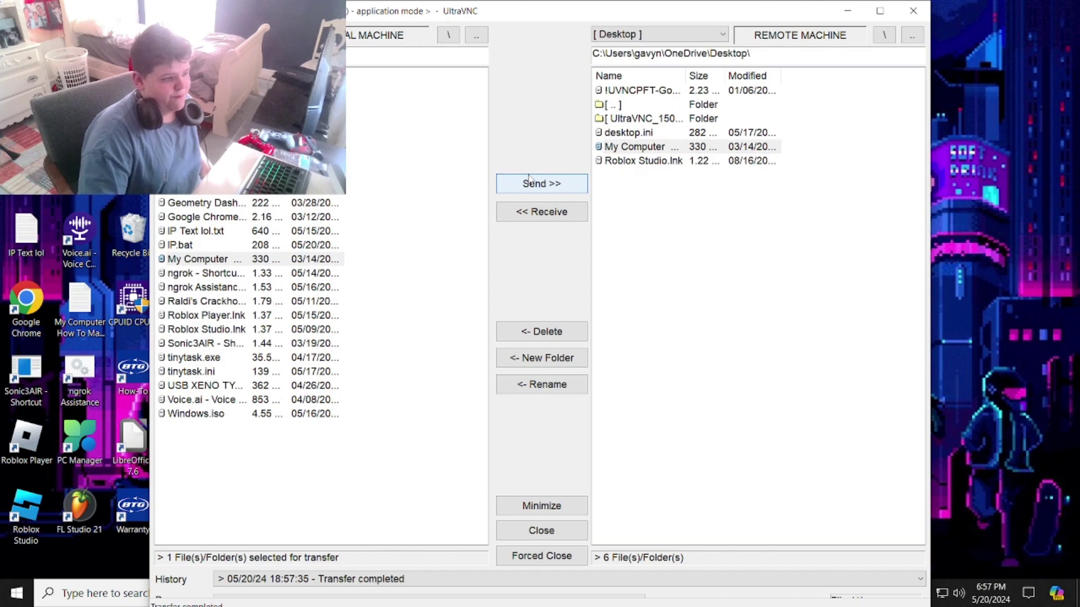
left_click(848, 11)
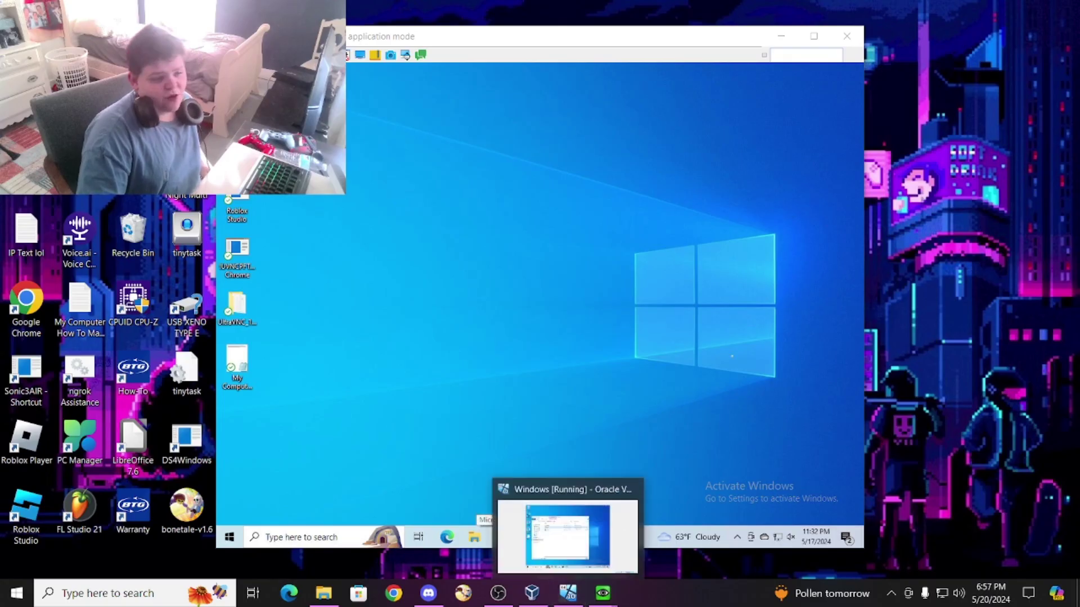
Maximize the viewer, open the transferred text file, delete it, and restore the viewer window
left_click(615, 269)
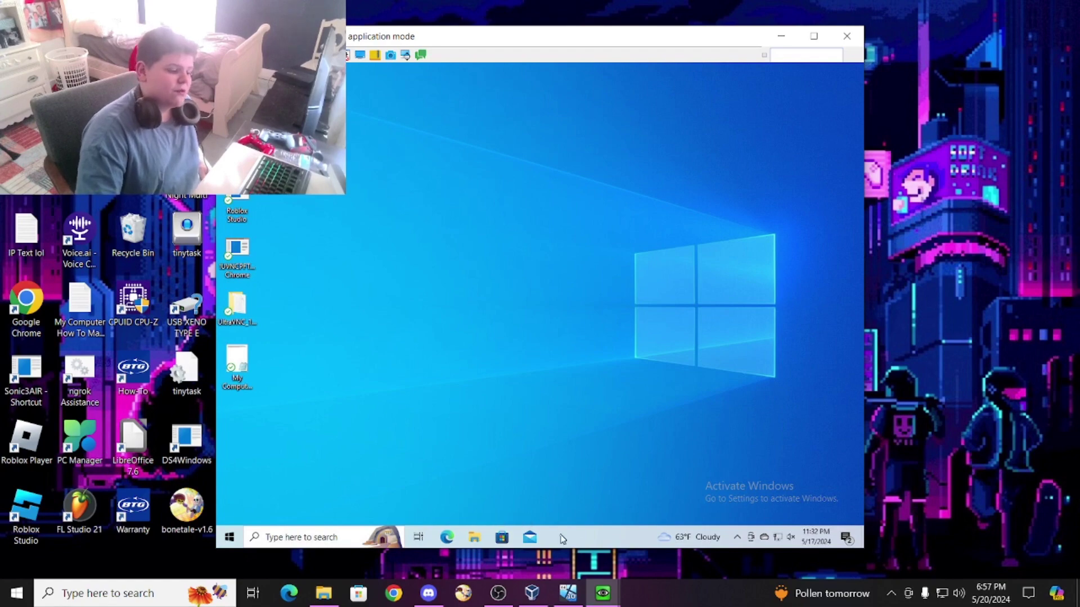
key("super+Up")
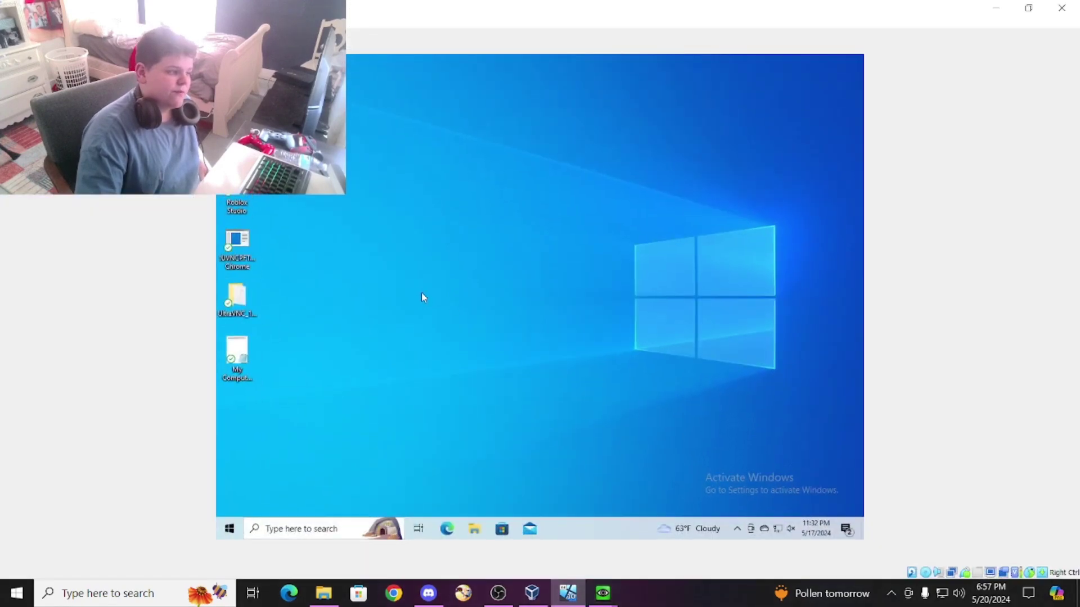
double_click(231, 374)
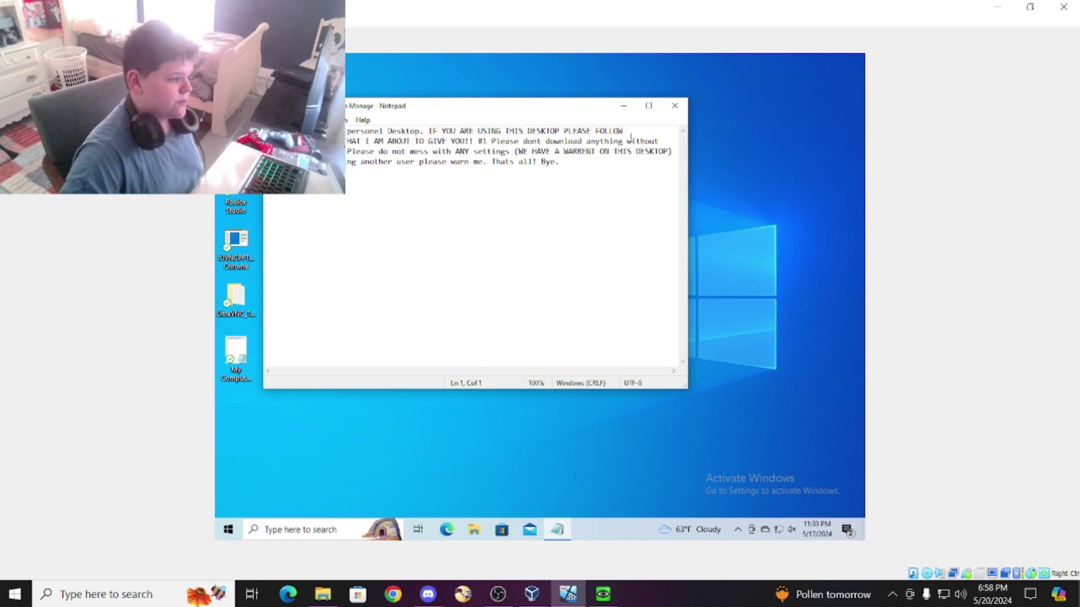
left_click(677, 106)
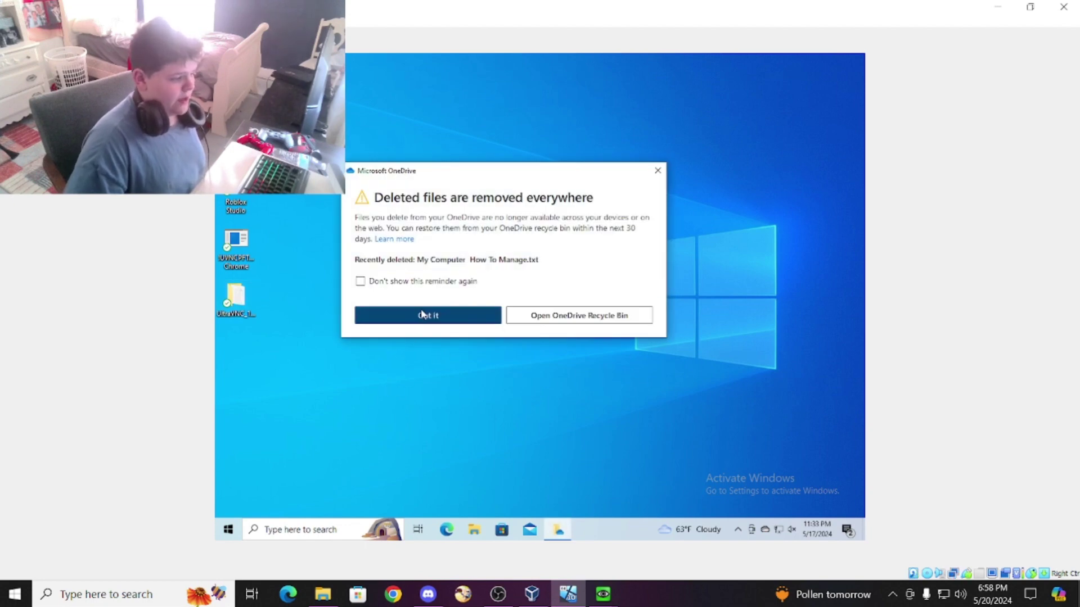
left_click(427, 316)
left_click(997, 8)
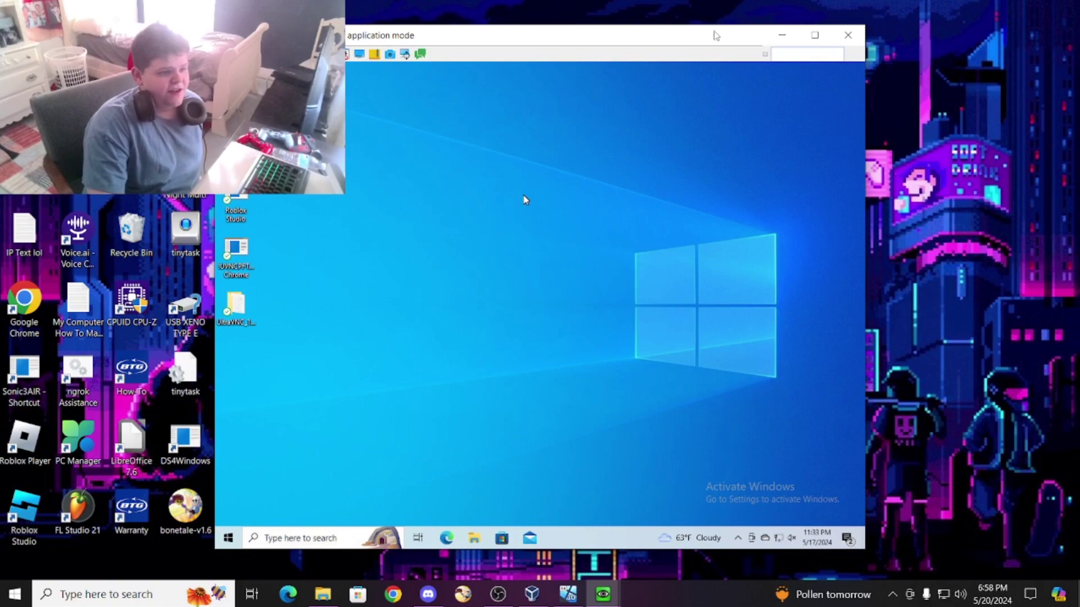
Snap the UltraVNC viewer left with the VirtualBox guest window tiled on the right
key("super+Left")
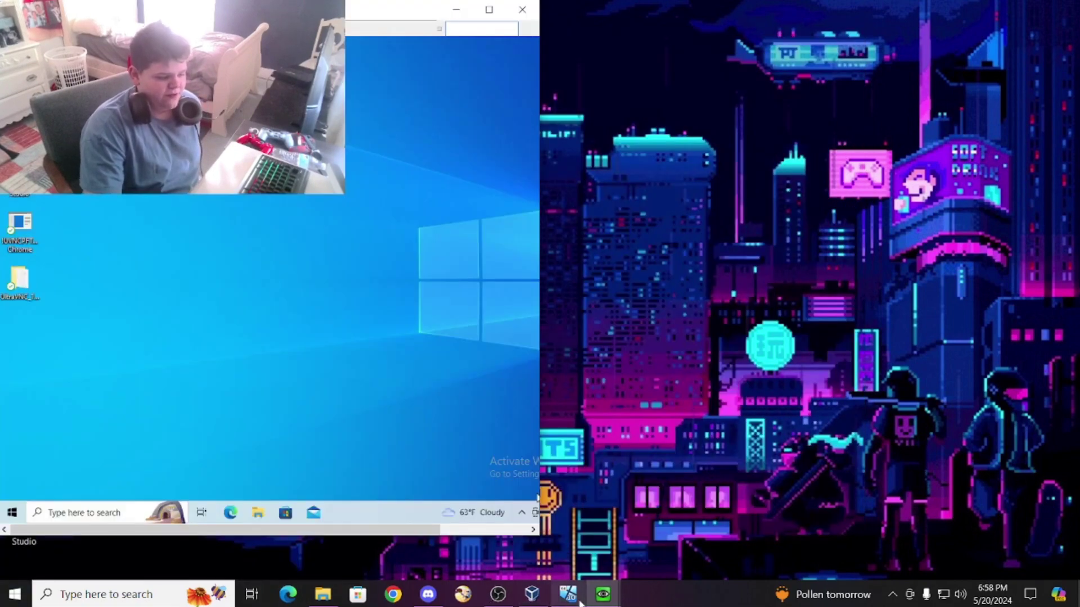
left_click(489, 10)
double_click(569, 5)
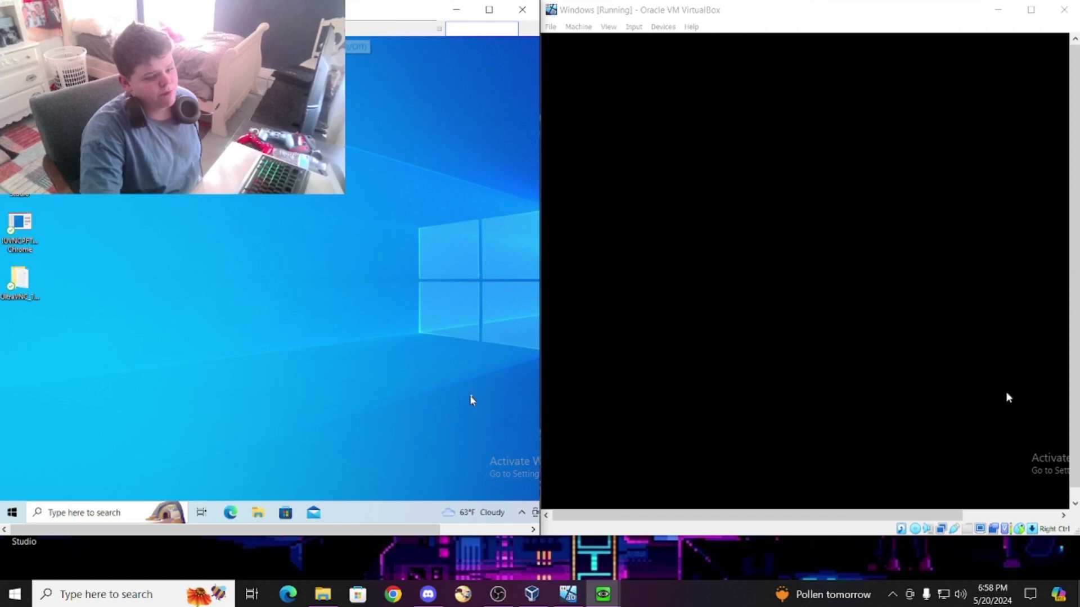
left_click(615, 359)
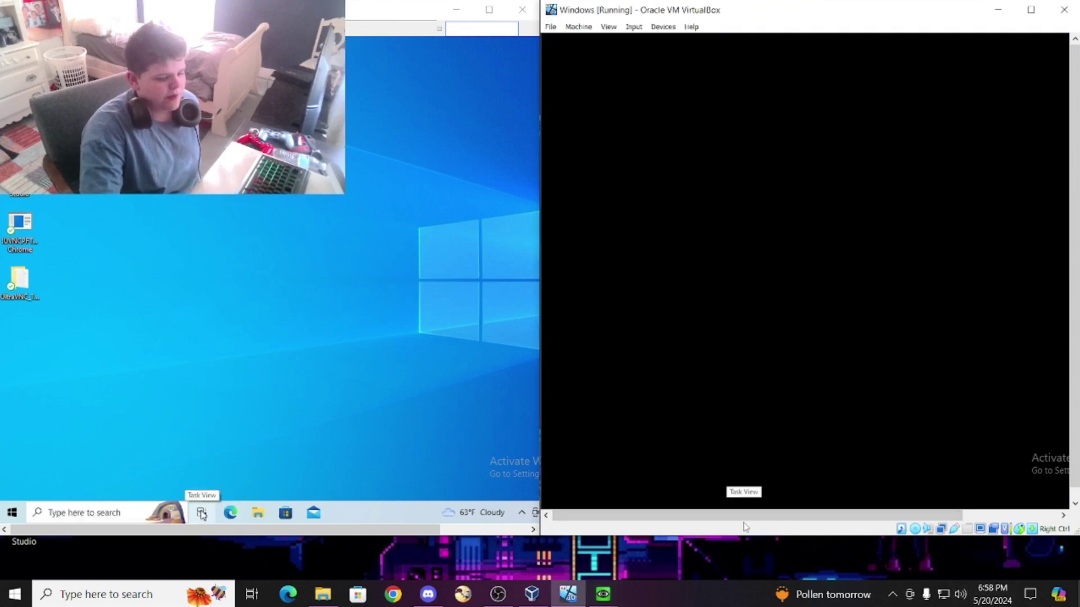
mouse_move(822, 515)
left_mouse_down()
mouse_move(917, 516)
mouse_move(828, 529)
left_mouse_up()
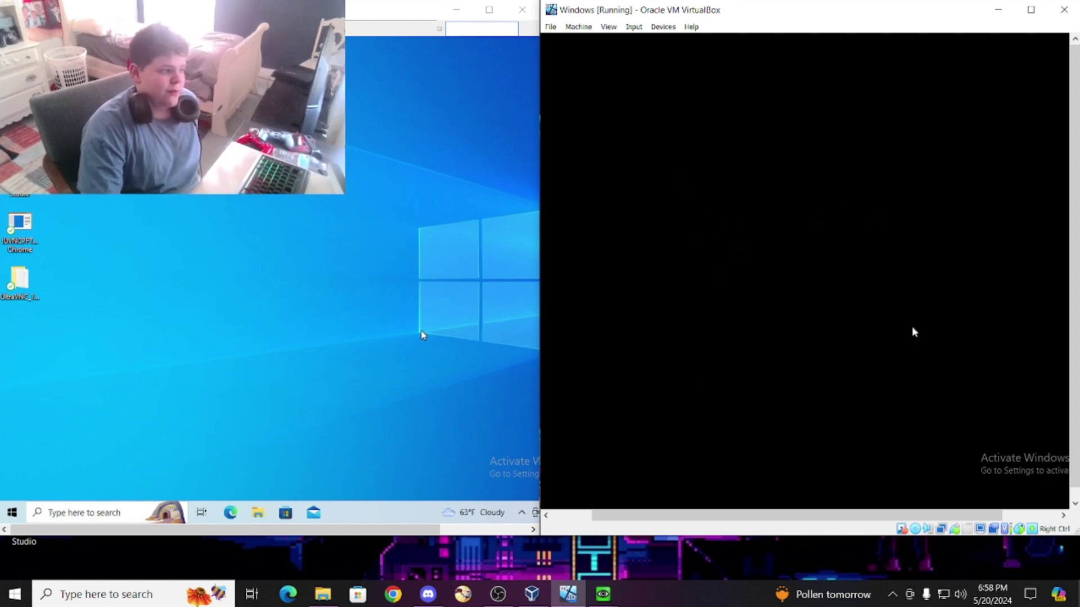
left_click(542, 197)
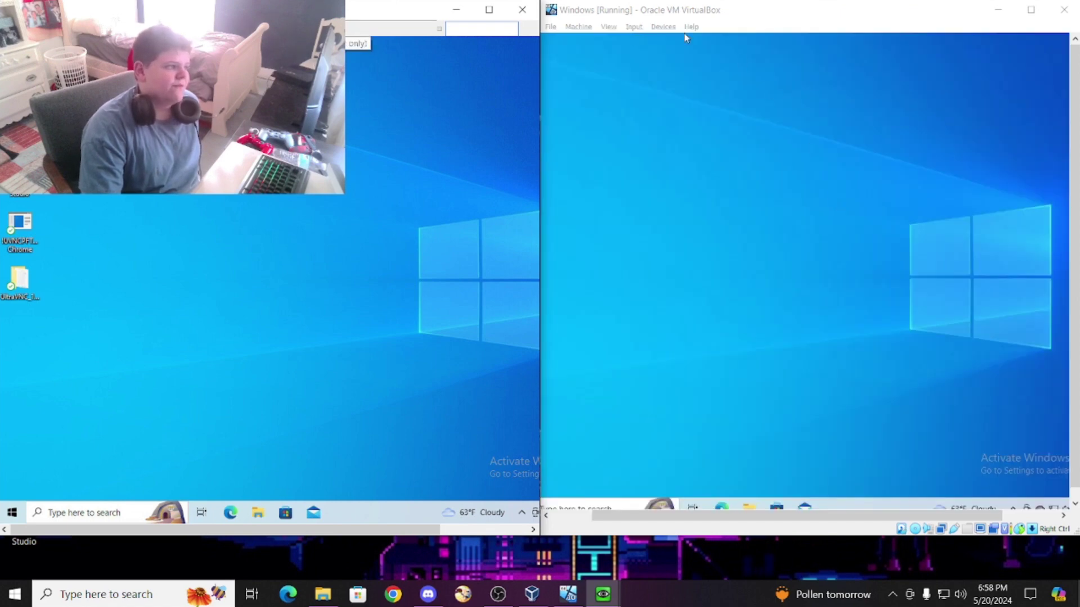
Close the File Transfer window, confirming its warning
key("alt+Tab")
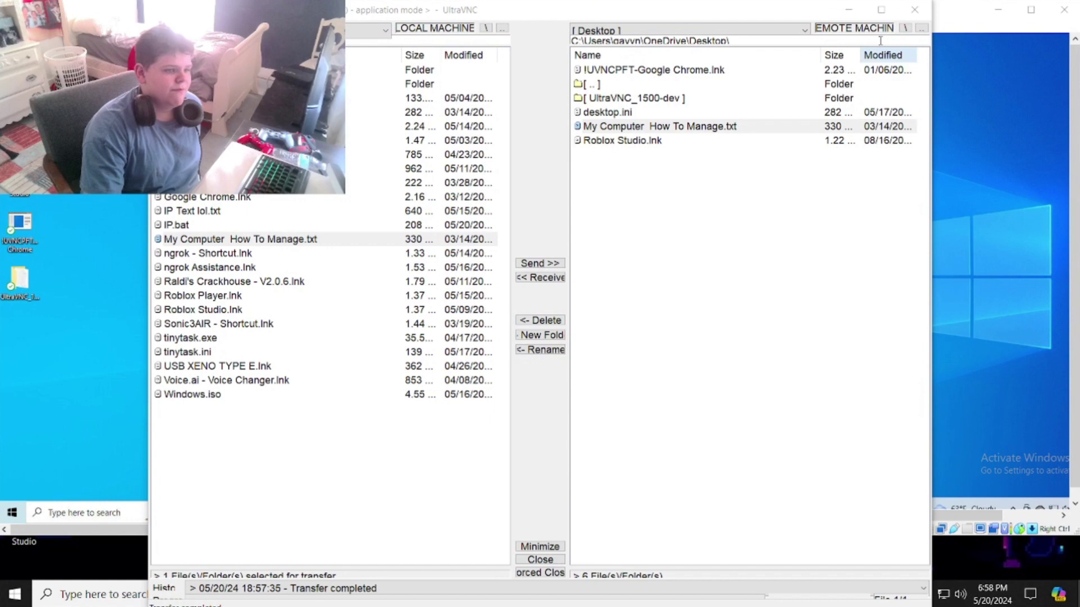
left_click(914, 10)
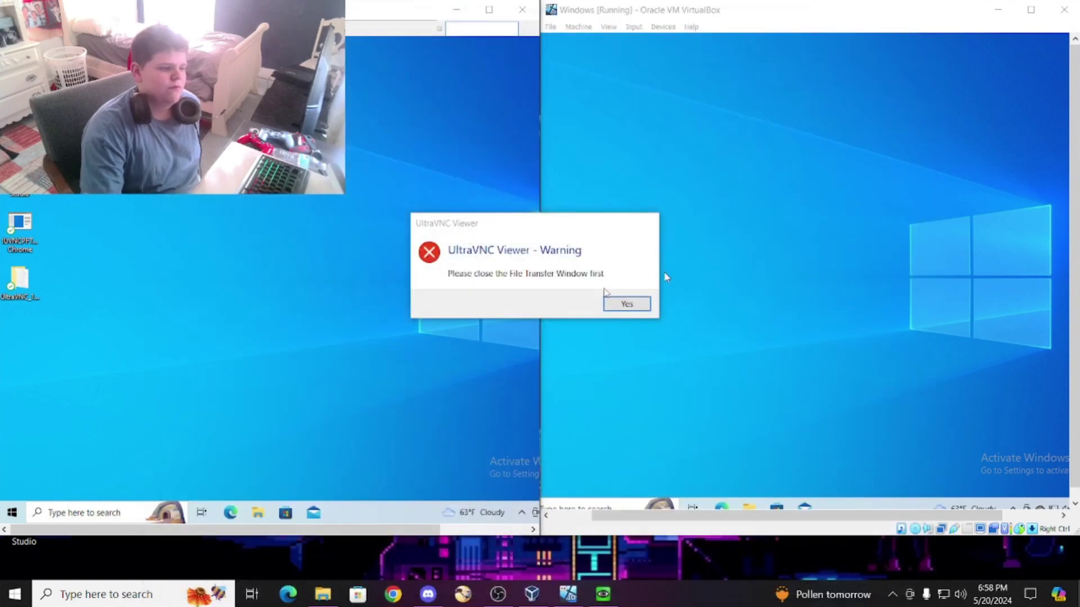
key("Return")
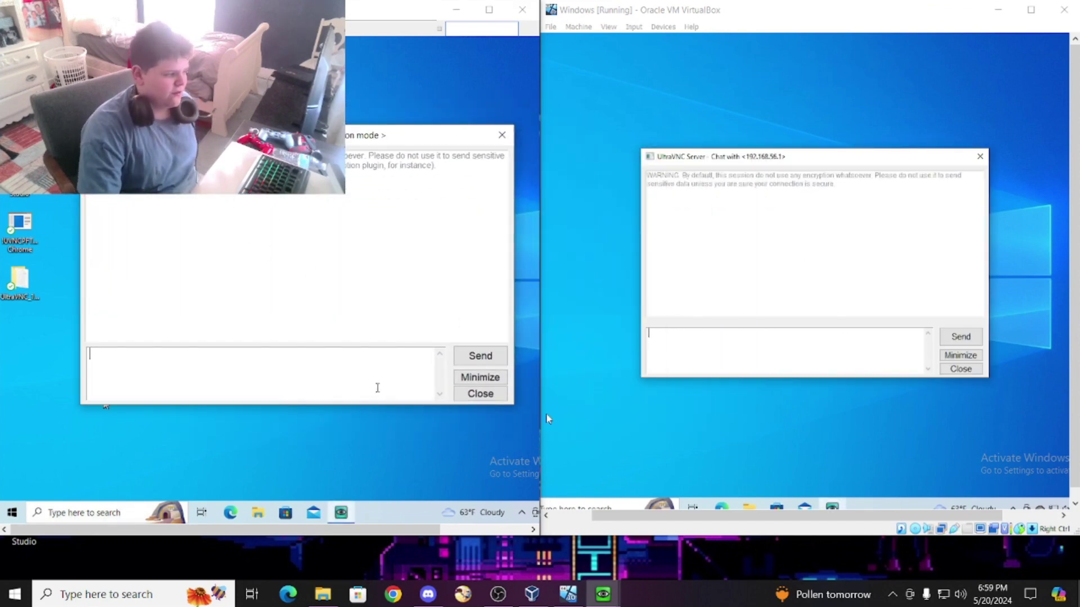
Chat 'Hi' from the host, 'Hello?' from the VM, ':)' from the host, then end the chat
type("Hio")
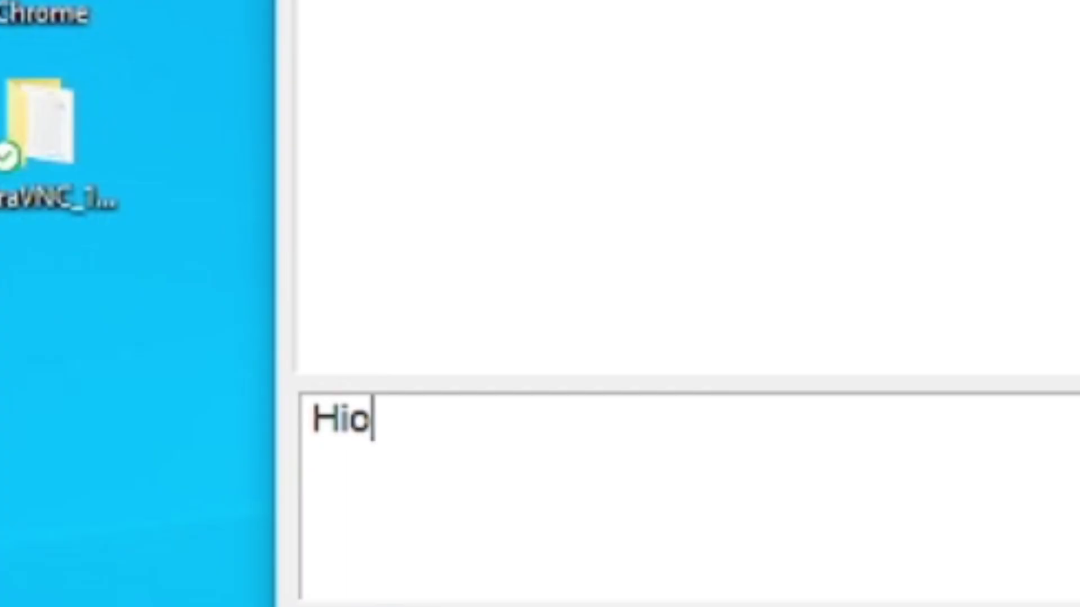
key("BackSpace")
key("Return")
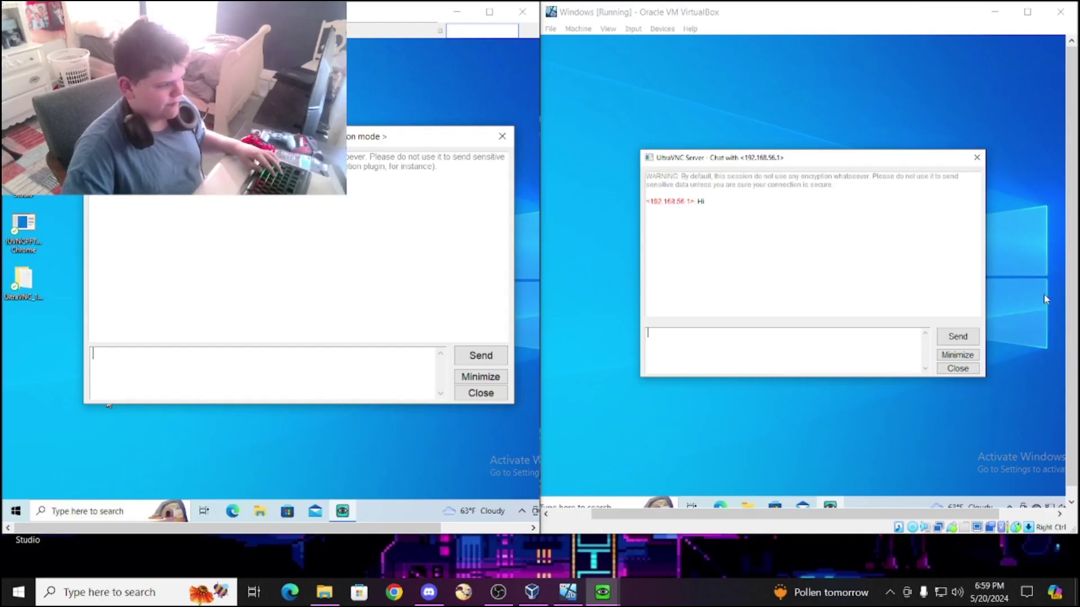
left_click(830, 219)
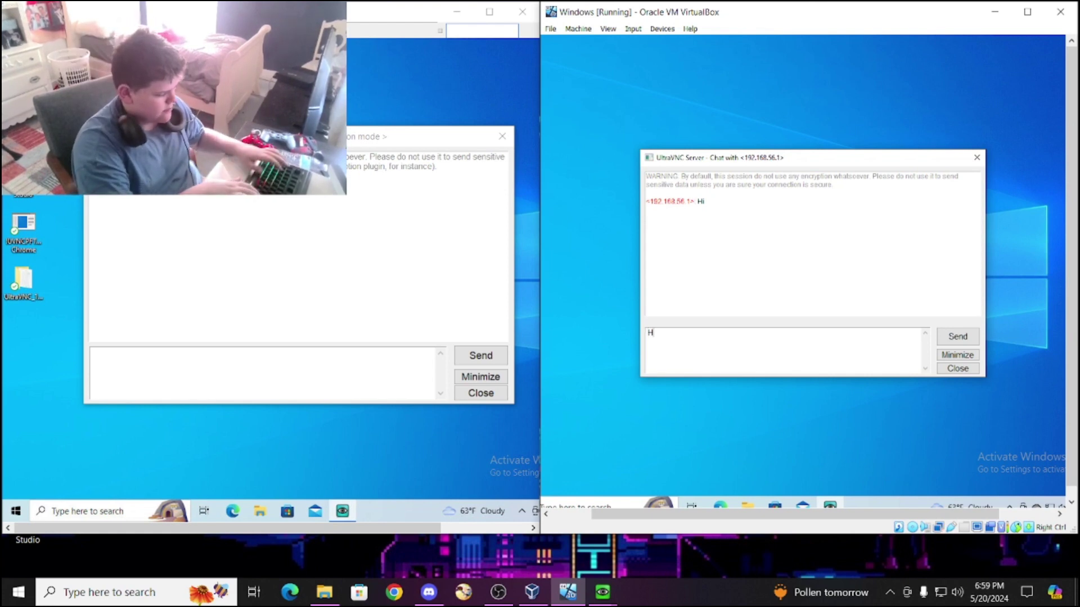
type("?")
key("Return")
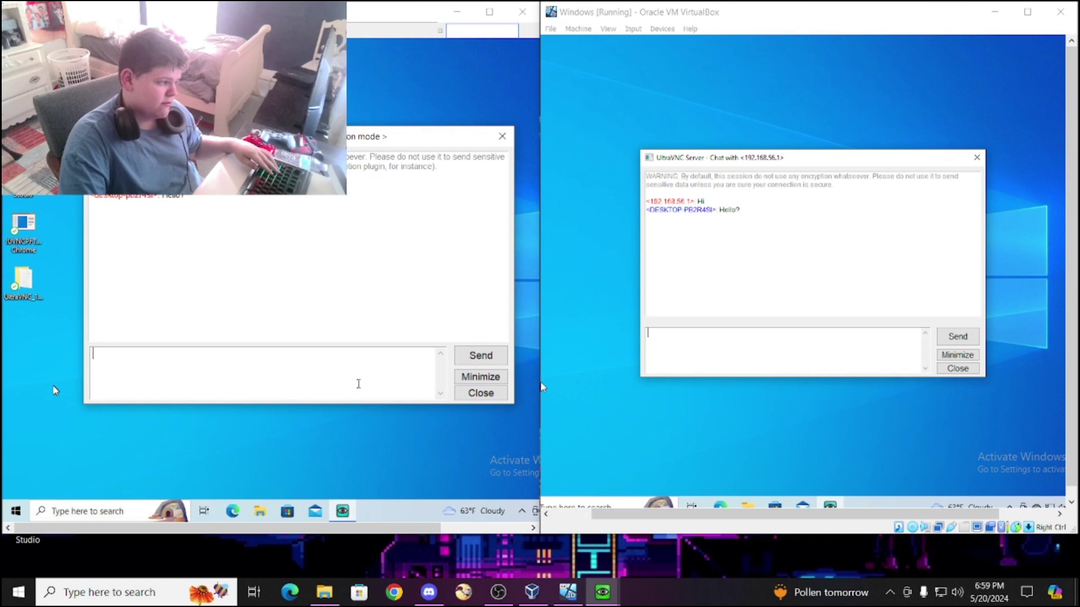
type(":)")
key("Return")
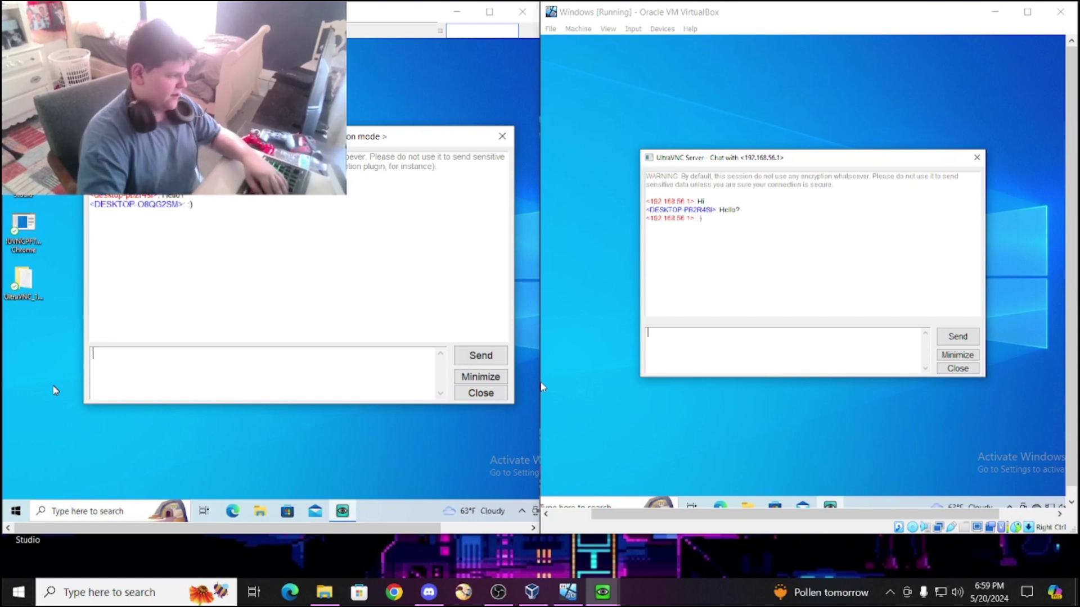
left_click(501, 393)
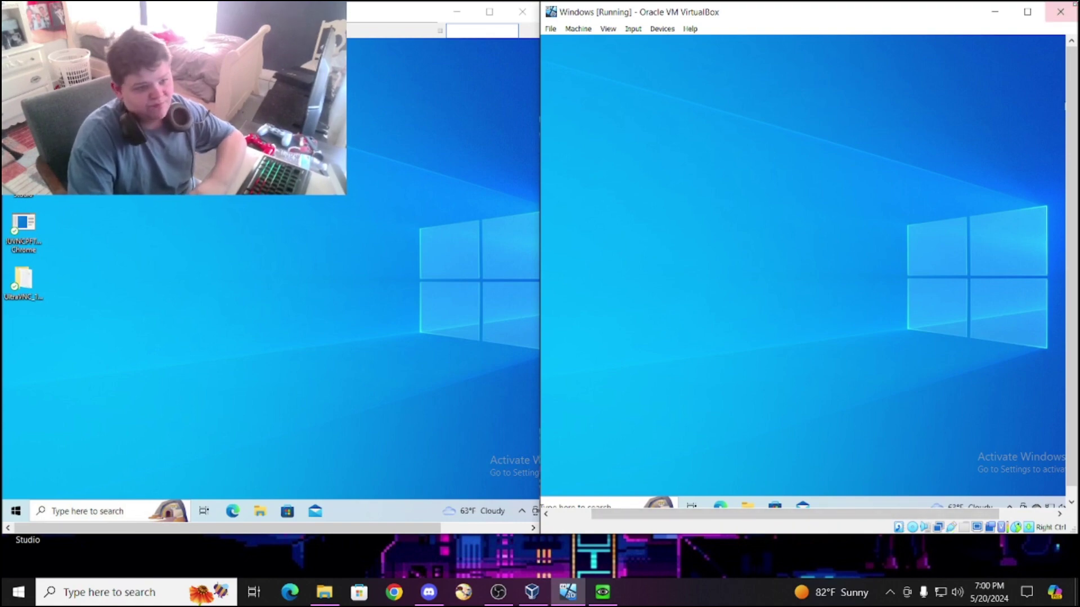
Close the UltraVNC viewer and the VirtualBox VM, saving the machine state
left_click(520, 9)
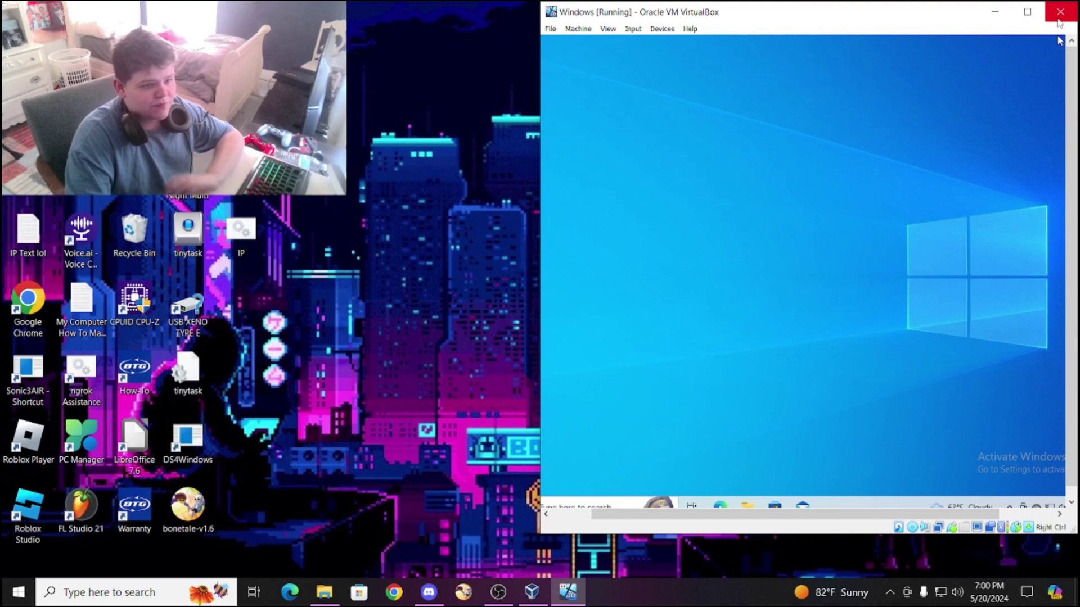
left_click(1060, 11)
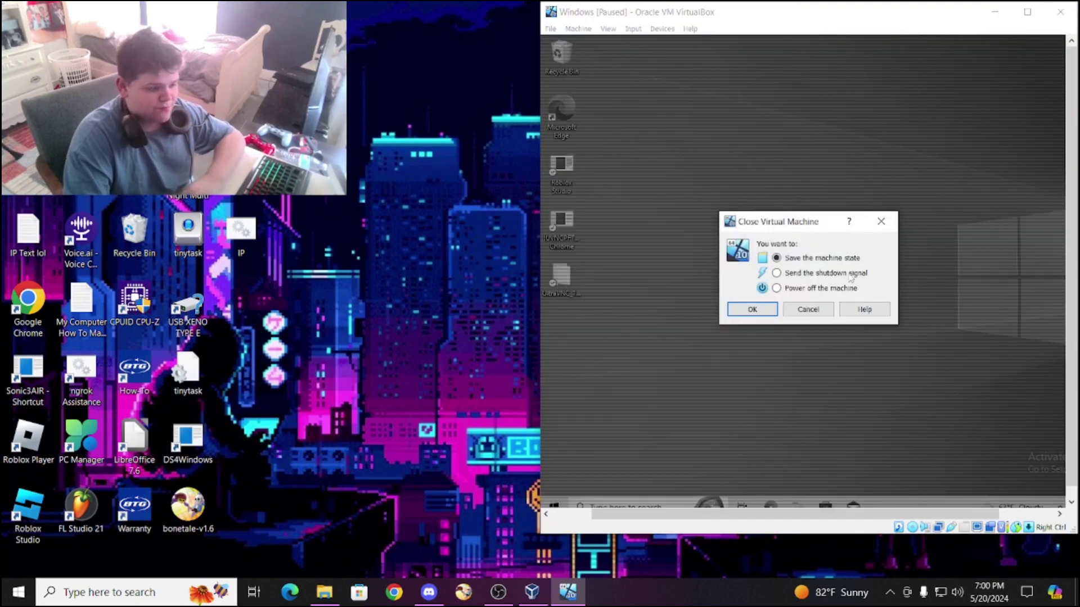
left_click(752, 309)
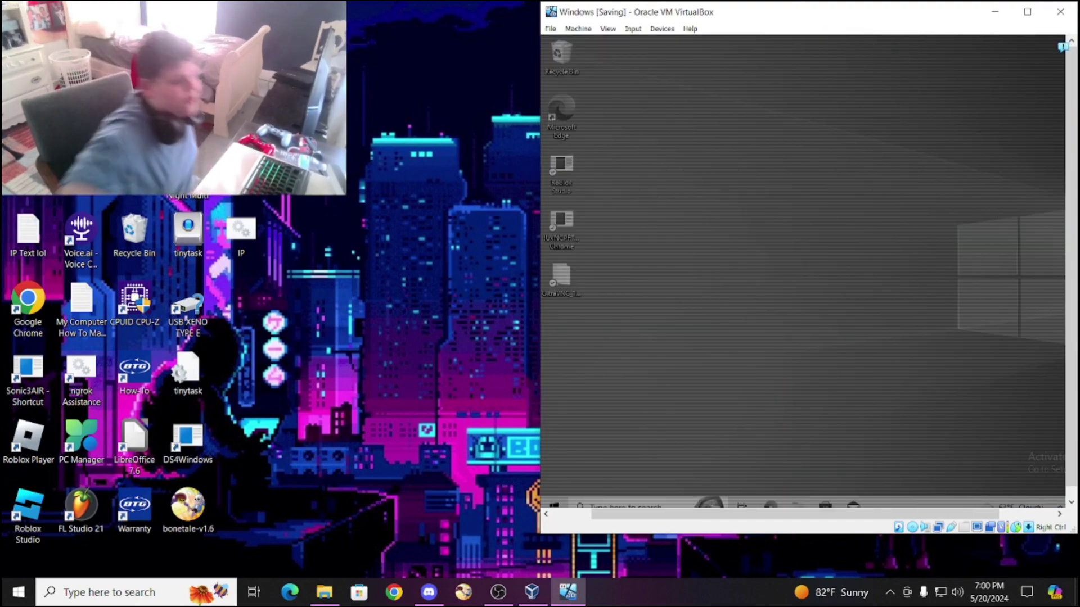